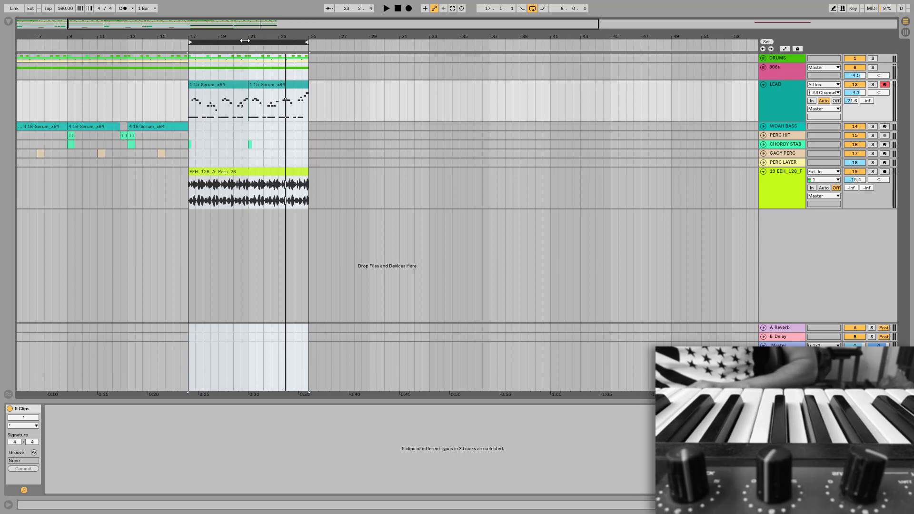
Play the looped bars 17 to 25, reset the LEAD track's peak level, and solo LEAD with its device chain shown
key("space")
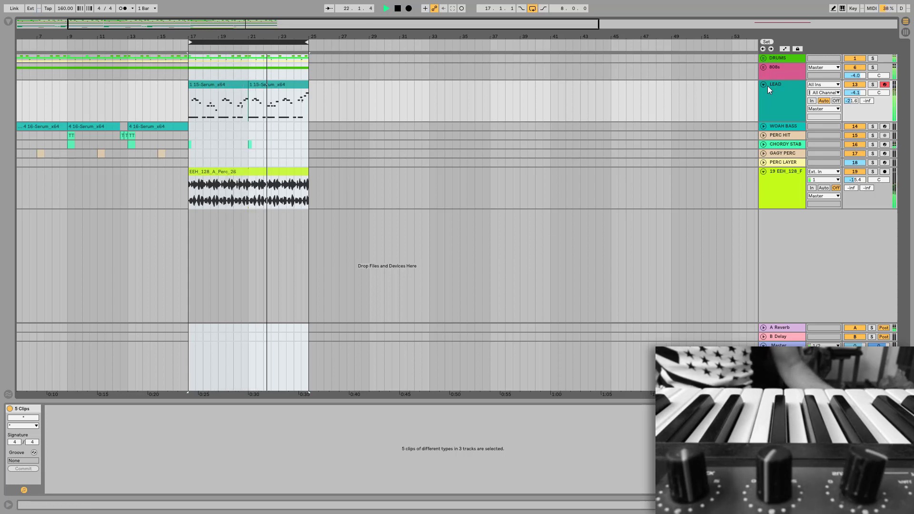
left_click(851, 101)
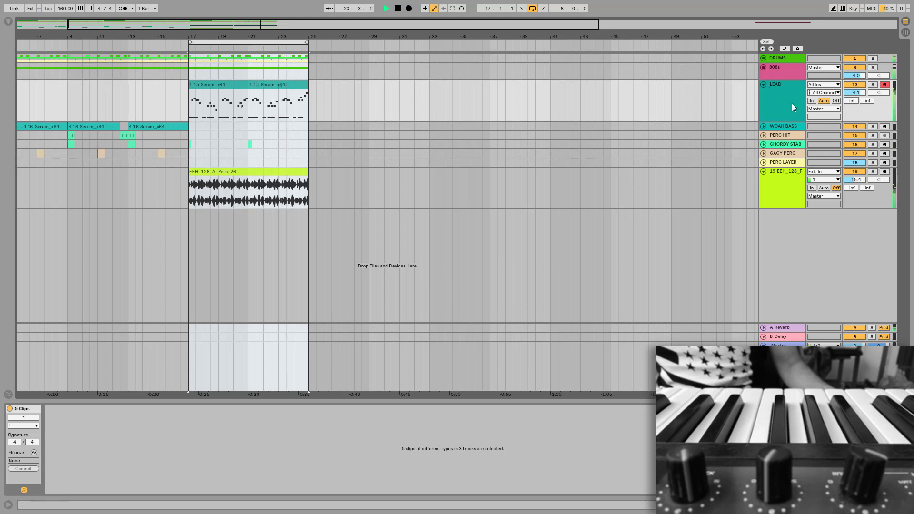
left_click(853, 93)
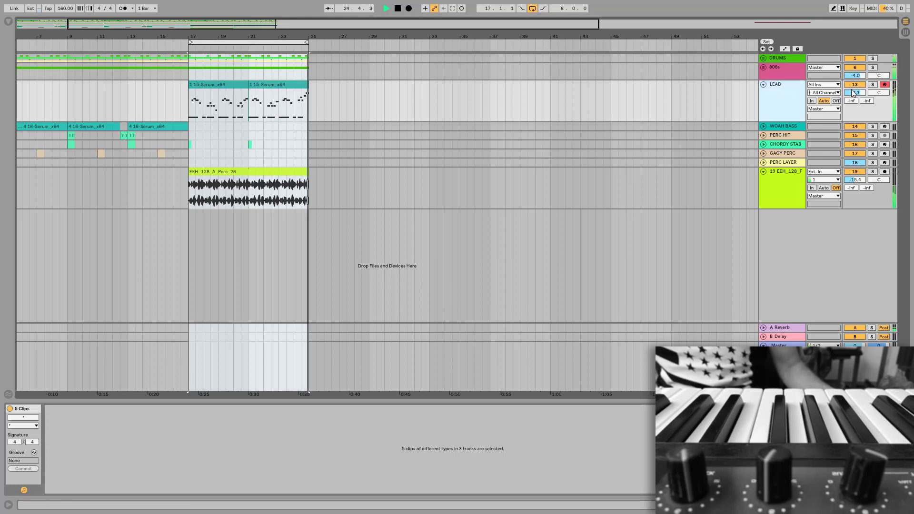
left_click(873, 85)
left_click(776, 88)
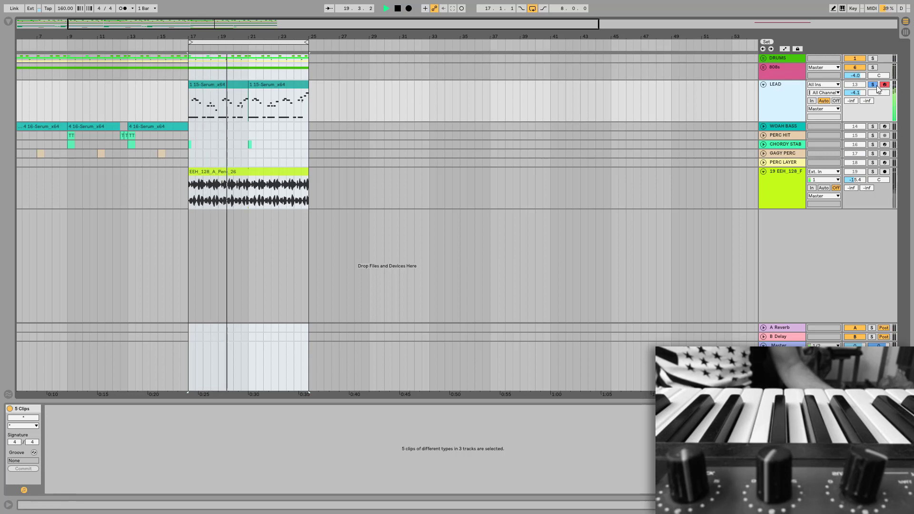
left_click(776, 84)
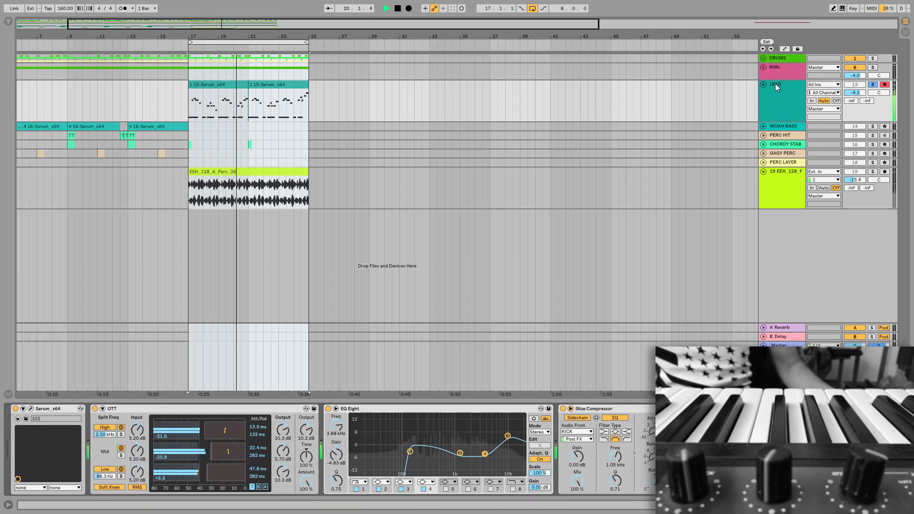
Bypass the Glue Compressor on the LEAD track, and end the soloed playback
left_click(564, 409)
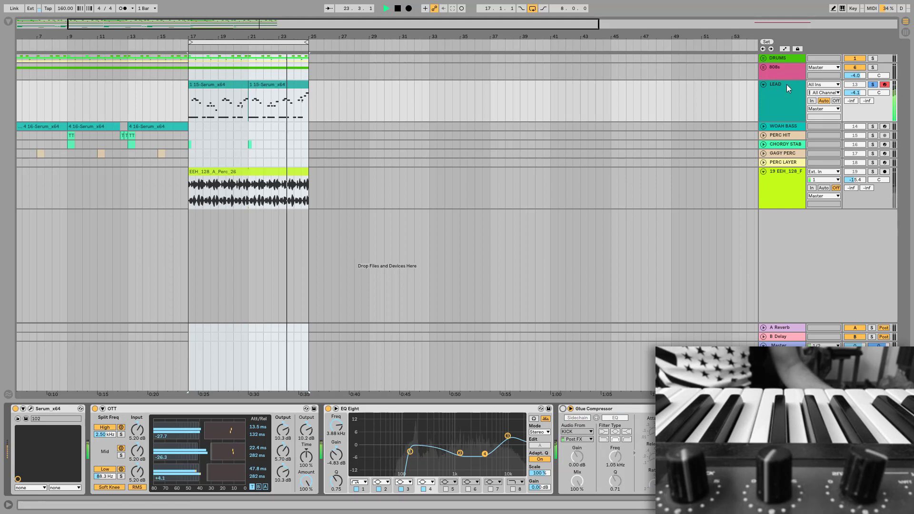
key("space")
left_click(873, 85)
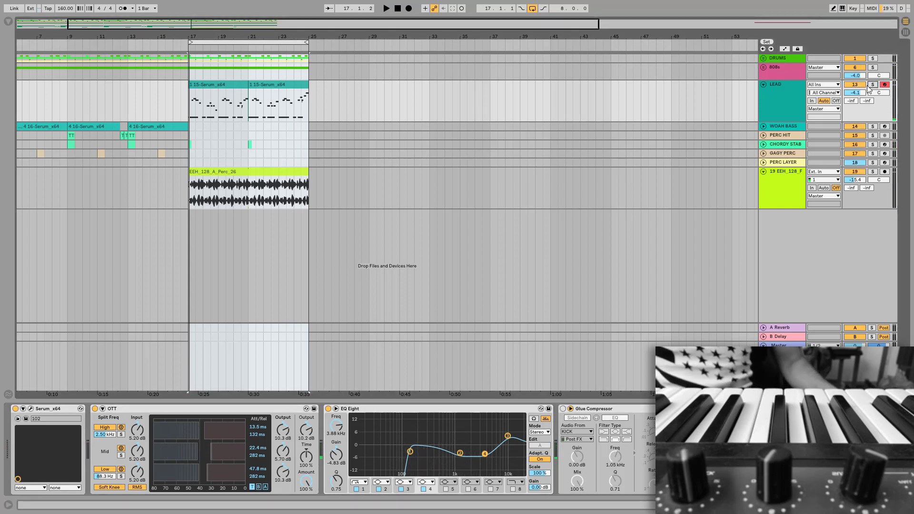
Open the first LEAD MIDI clip in an enlarged note editor and examine its melody and low F1 notes
left_click(231, 86)
left_click_drag(364, 401, 363, 208)
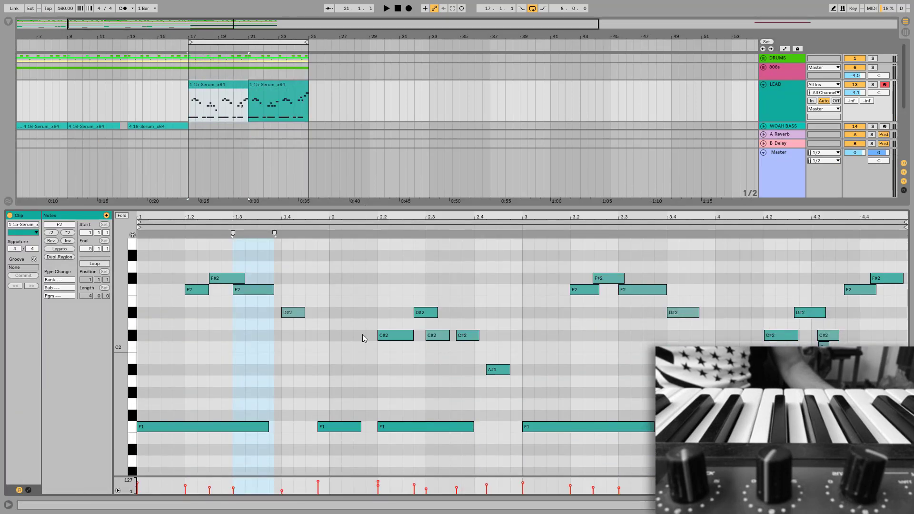
left_click(170, 426)
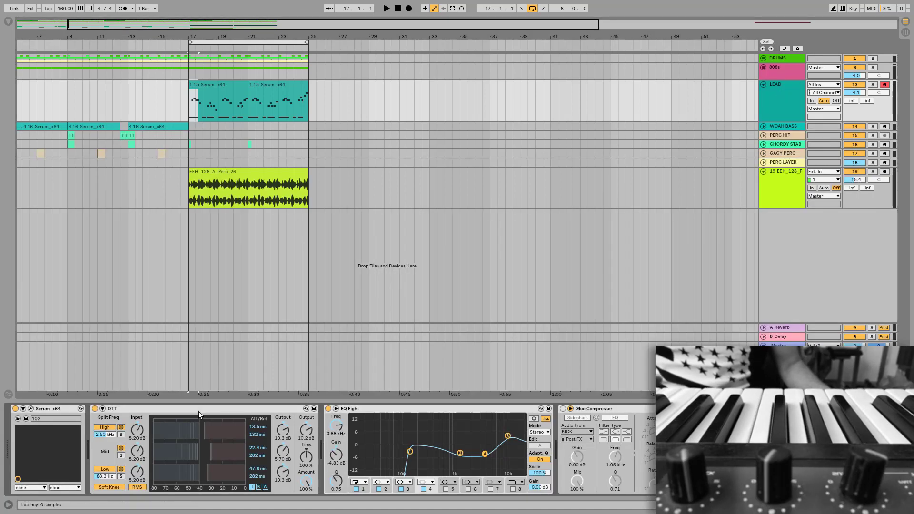
Review the OTT, EQ Eight and Glue Compressor on LEAD, toggling the Glue Compressor on and back off
left_click(196, 410)
left_click(432, 419)
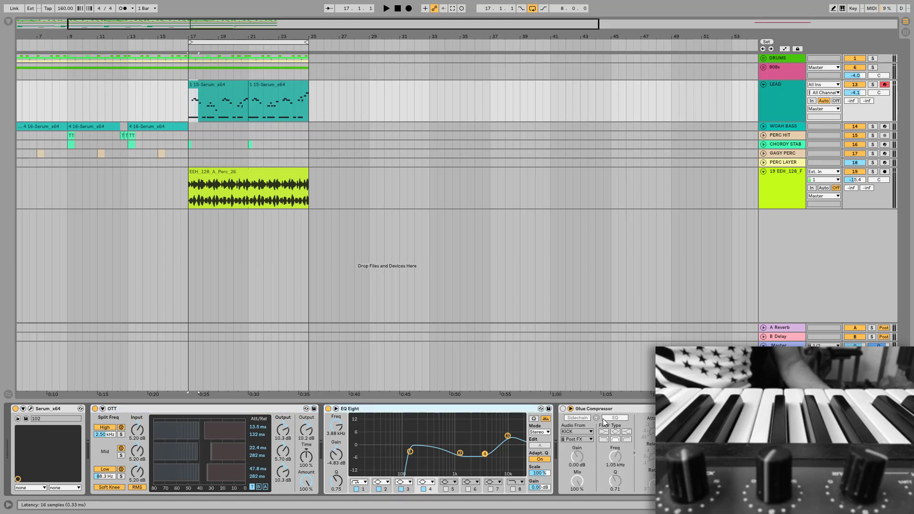
left_click(636, 409)
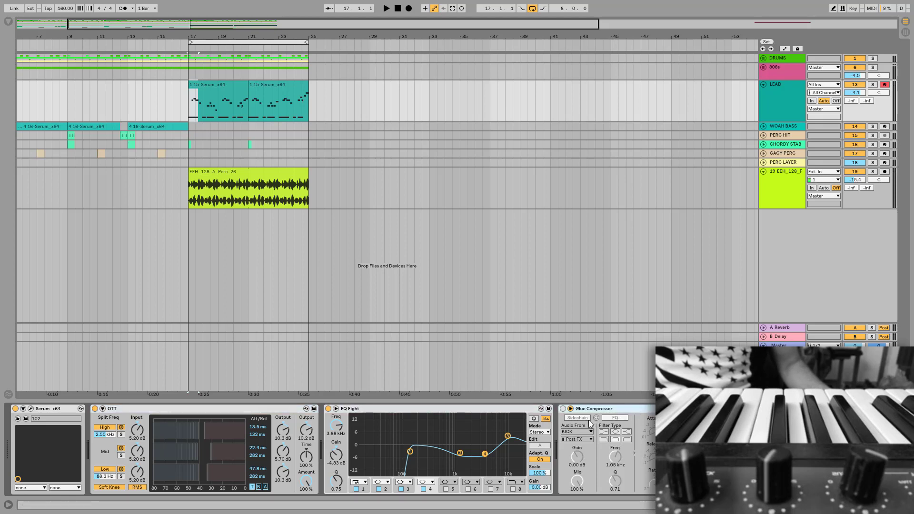
left_click(564, 410)
left_click(564, 410)
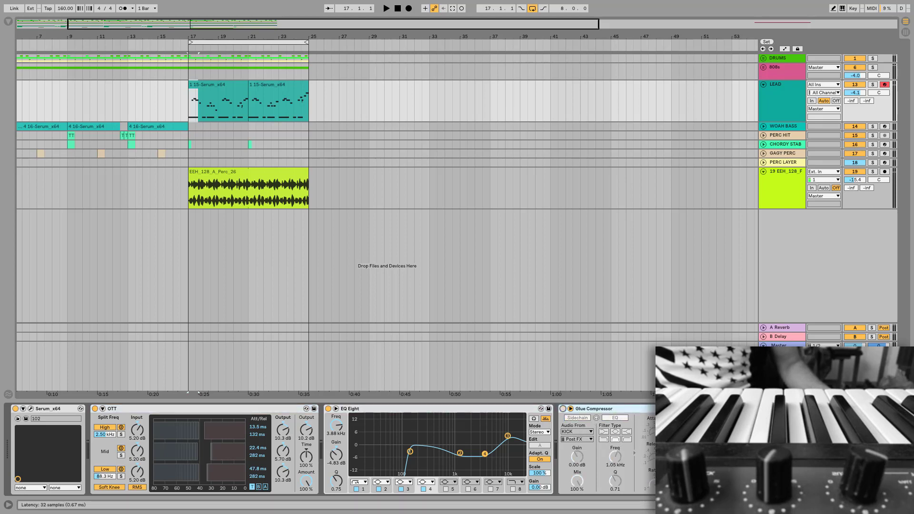
Open the LEAD track's Serum synth and compare its sound with the Combs filter disabled and re-enabled
left_click(31, 409)
left_click_drag(437, 22, 496, 57)
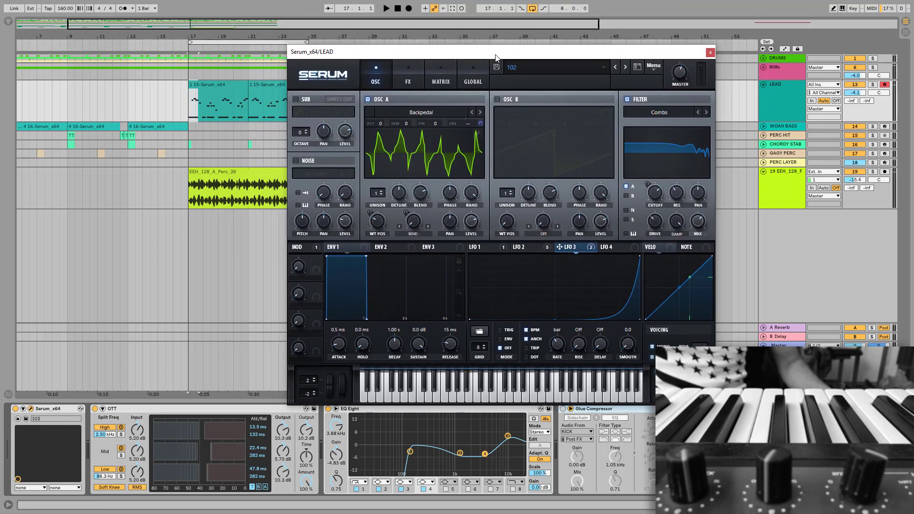
left_click(627, 100)
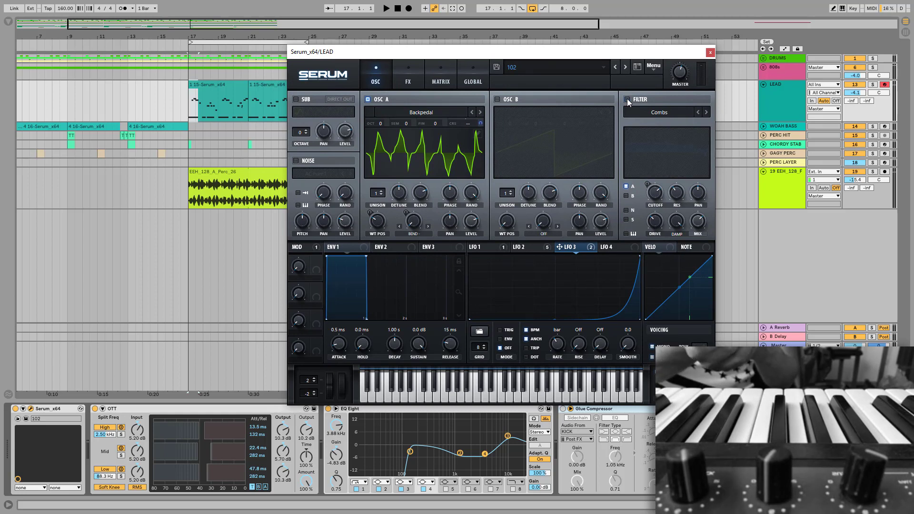
key("space")
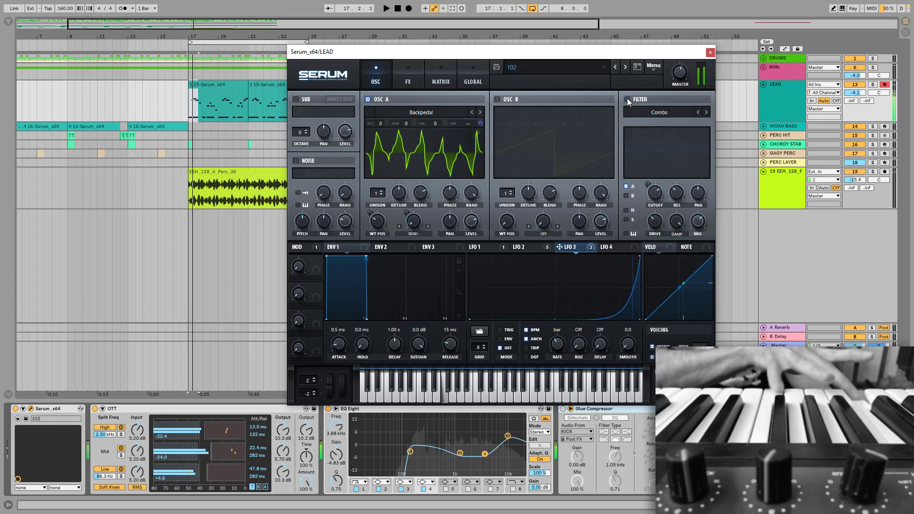
left_click(628, 99)
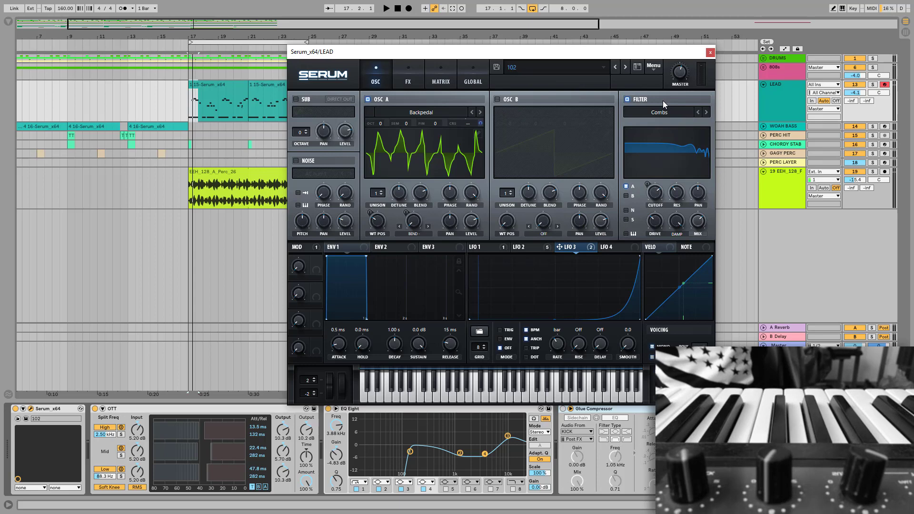
Try the Sync (Window 1/2) warp mode on oscillator A with an adjusted amount, and set the warp mode to Off
left_click(422, 158)
left_click(422, 160)
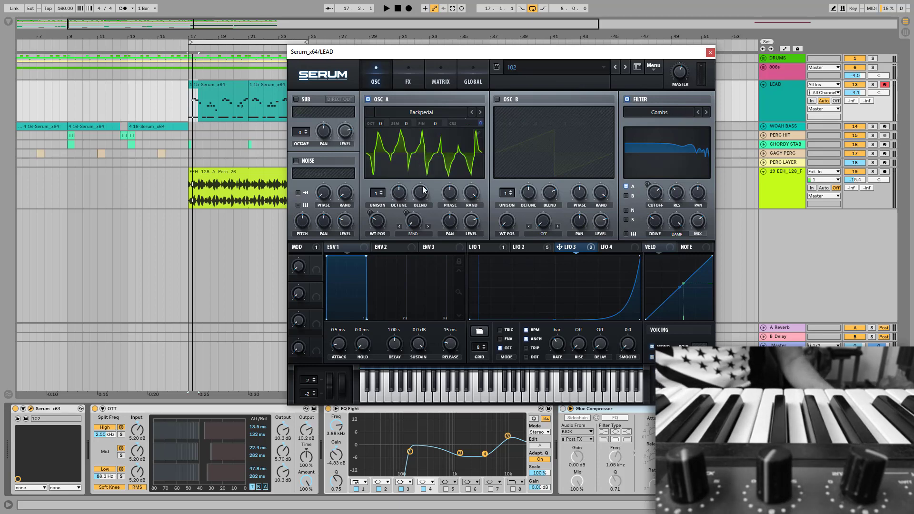
left_click(413, 234)
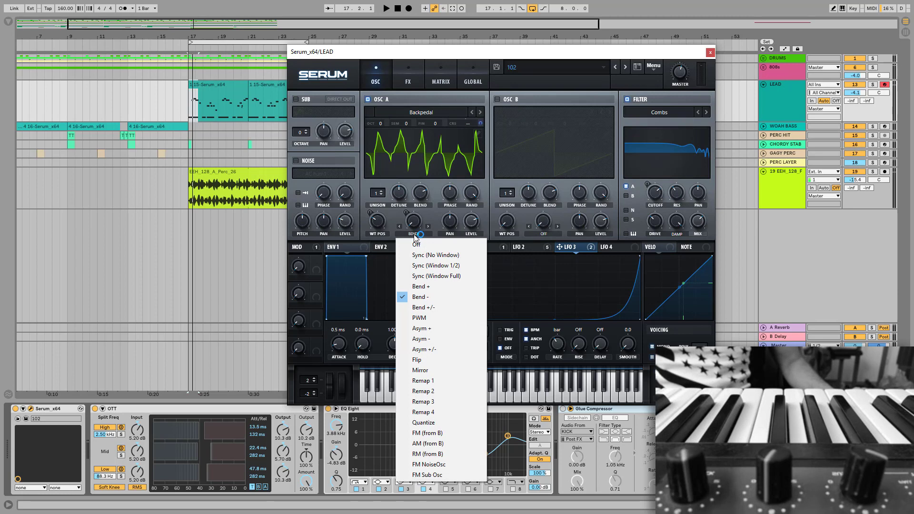
left_click(424, 263)
left_click_drag(414, 222, 424, 229)
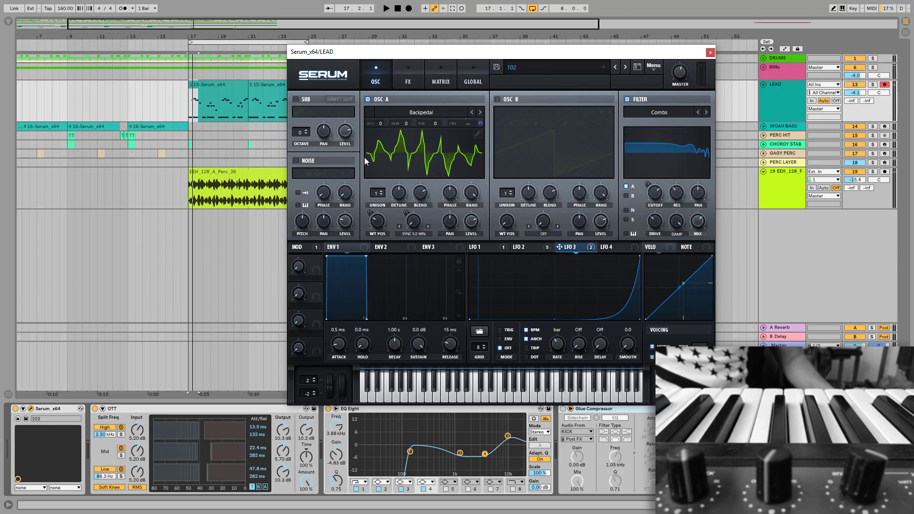
left_click(415, 233)
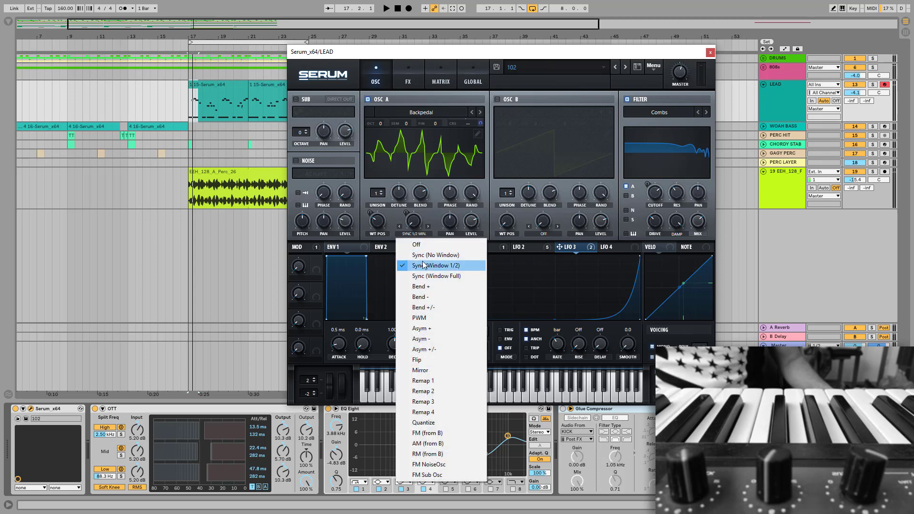
left_click(424, 266)
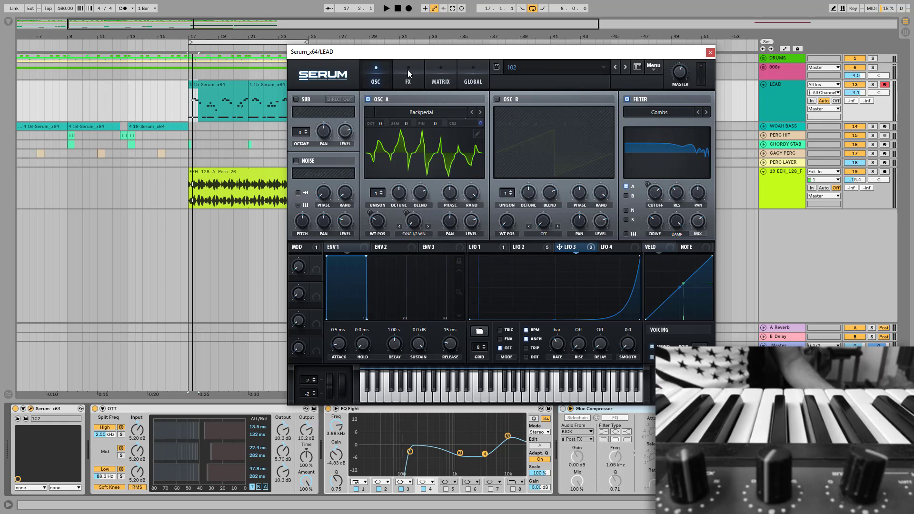
left_click(414, 234)
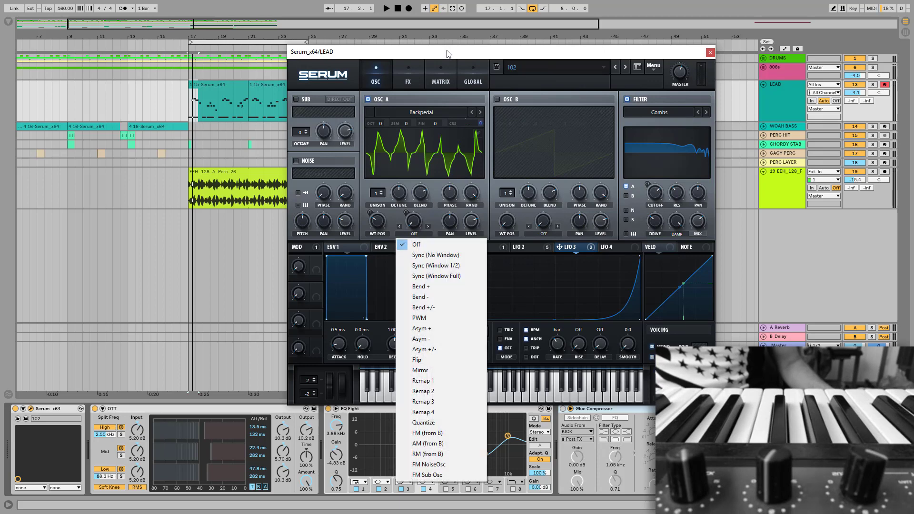
Show Serum's effects rack and disable the Reverb effect
left_click(410, 77)
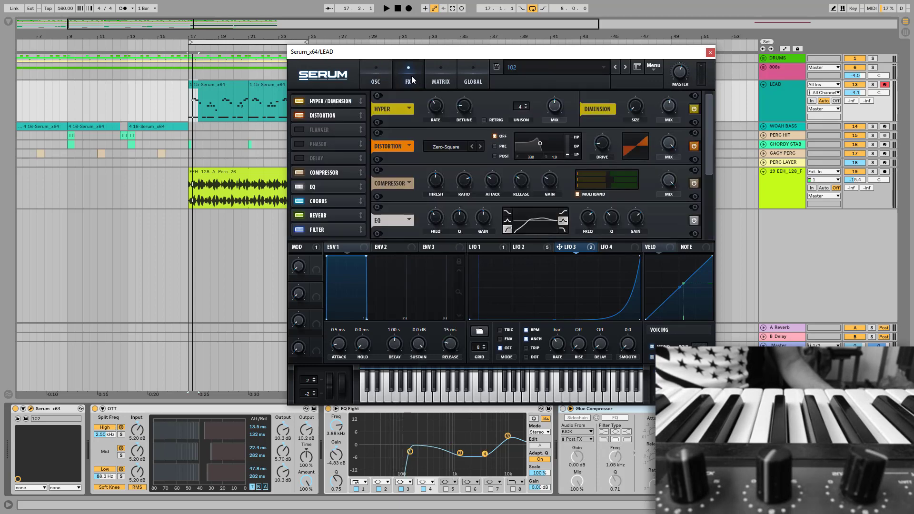
left_click(323, 117)
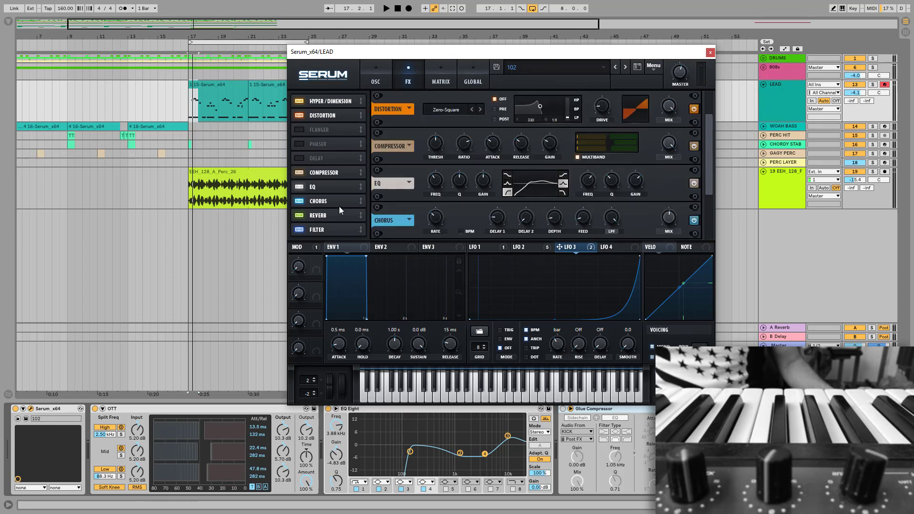
left_click(300, 216)
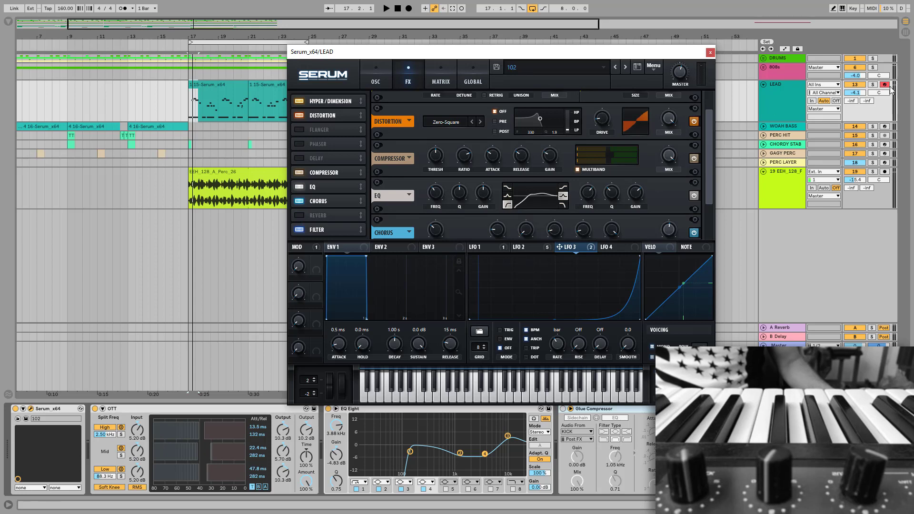
Solo and play the LEAD track, comparing the sound with Serum's Zero-Square distortion bypassed and active
left_click(874, 84)
key("space")
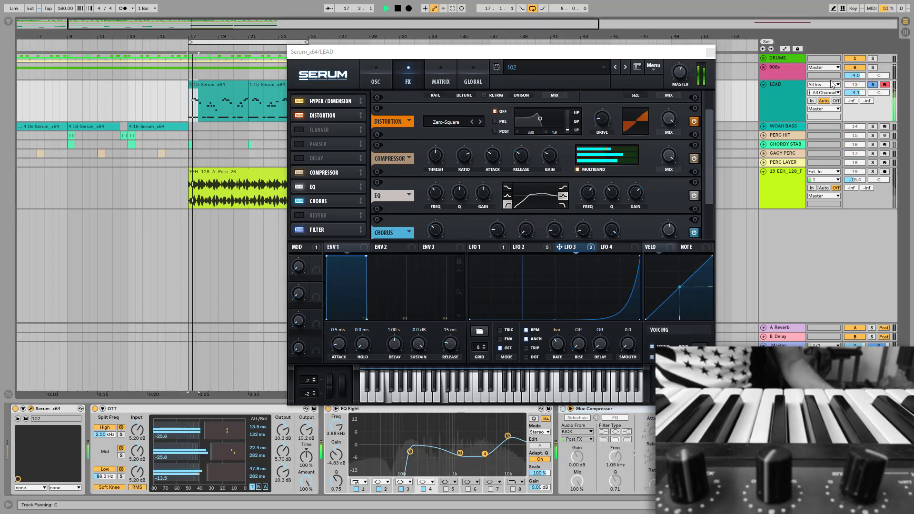
scroll(702, 130, "up", 2)
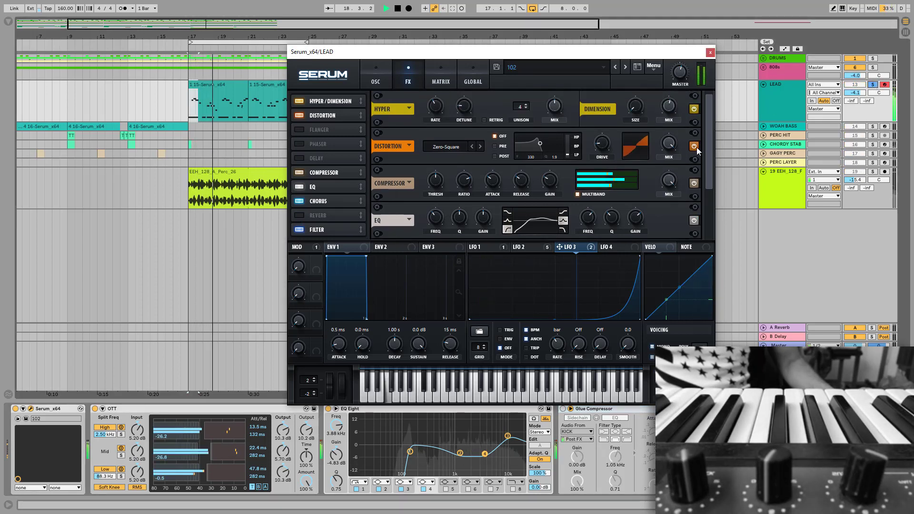
left_click(695, 147)
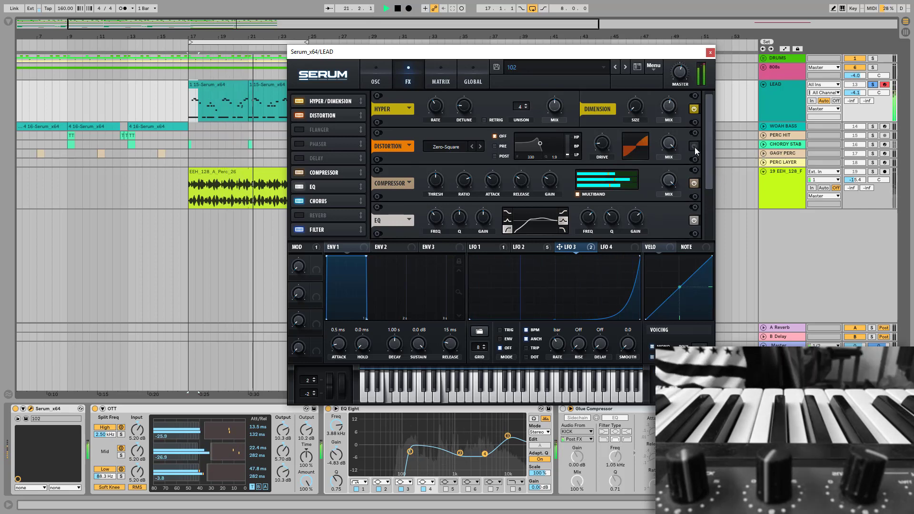
left_click(694, 147)
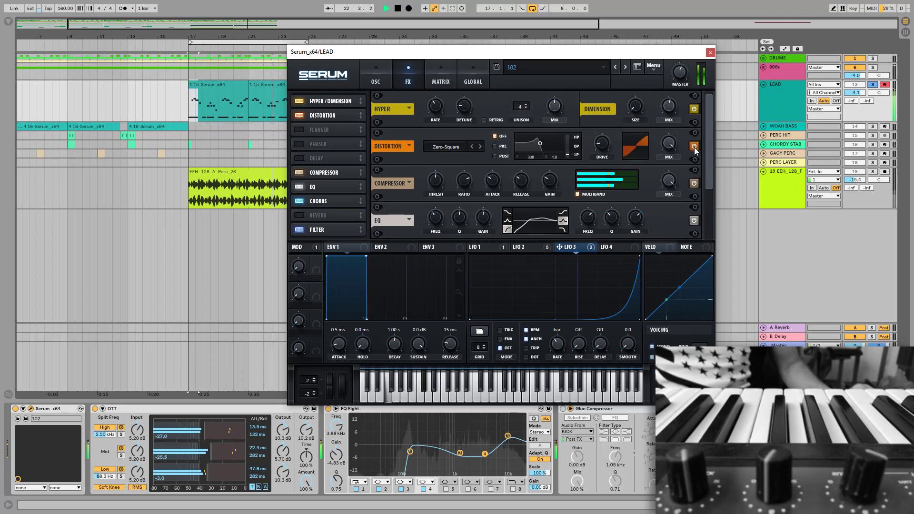
Increase the drive of Serum's Zero-Square distortion while listening, and stop playback
mouse_move(604, 147)
left_click_drag(604, 147, 608, 127)
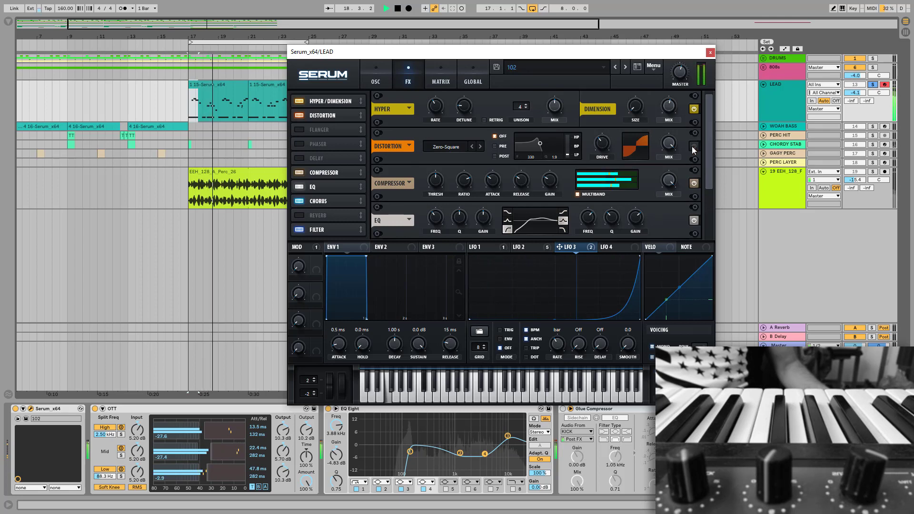
key("space")
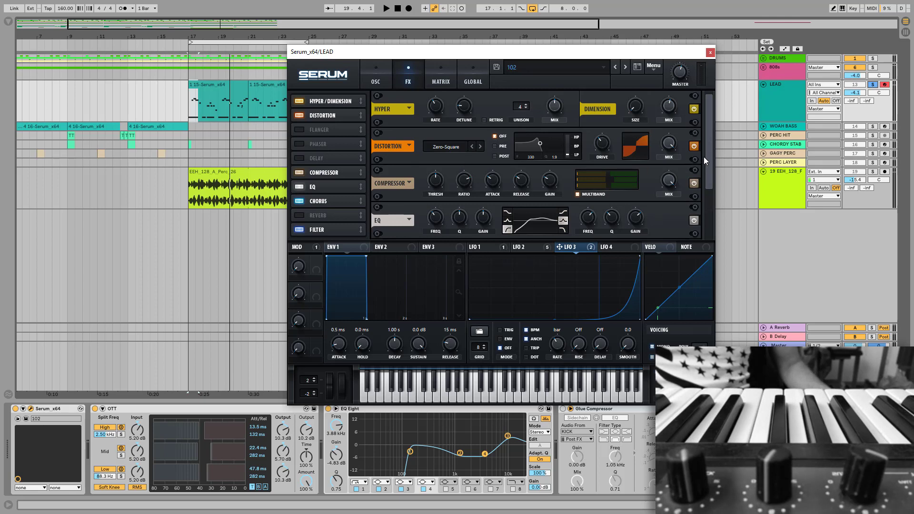
Examine the settings of Serum's Compressor, EQ, Chorus and Bandreject Filter effects, including the EQ's high-band frequency
scroll(707, 146, "down", 2)
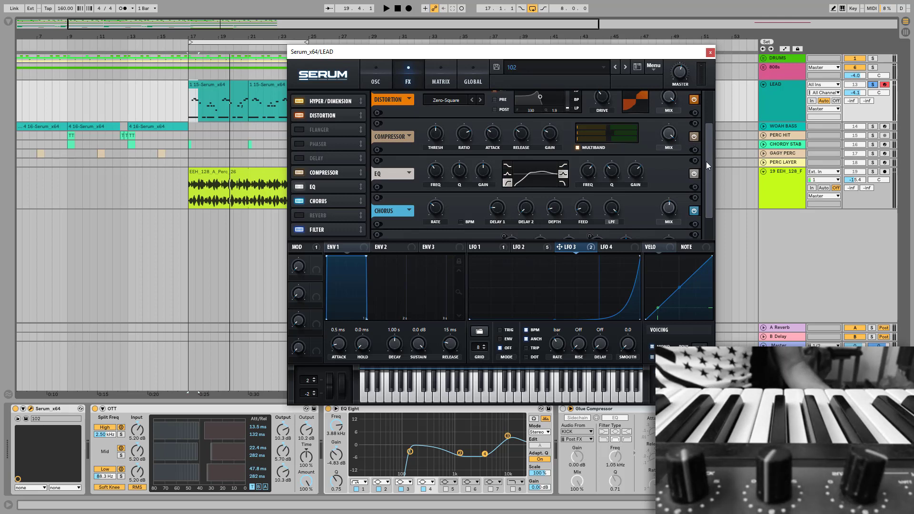
scroll(710, 195, "down", 1)
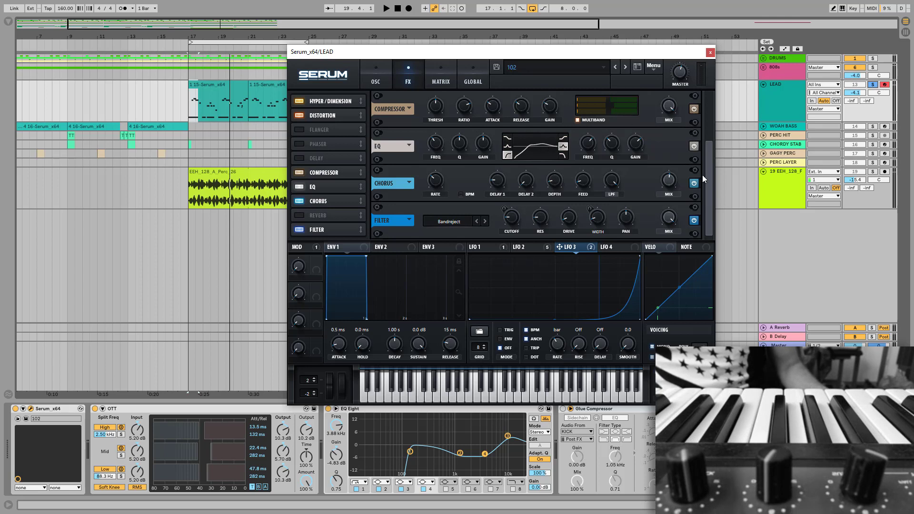
left_click_drag(706, 173, 707, 152)
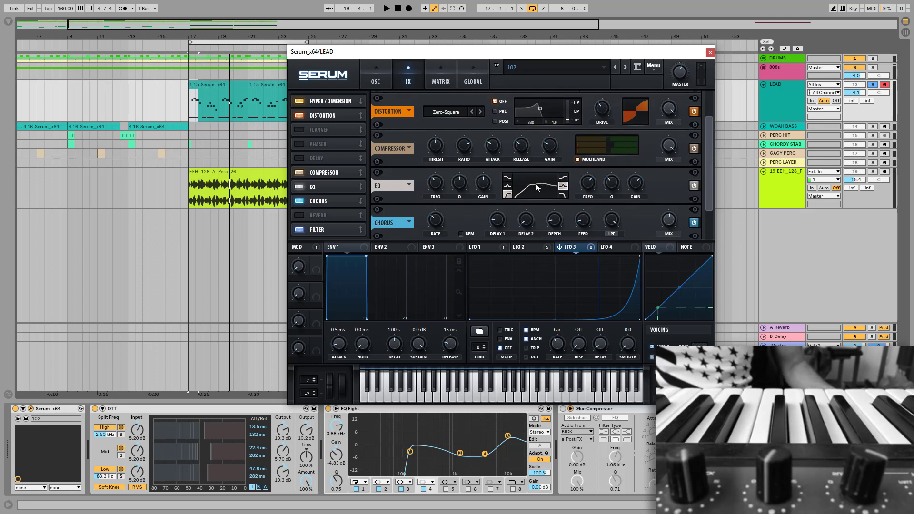
mouse_move(590, 192)
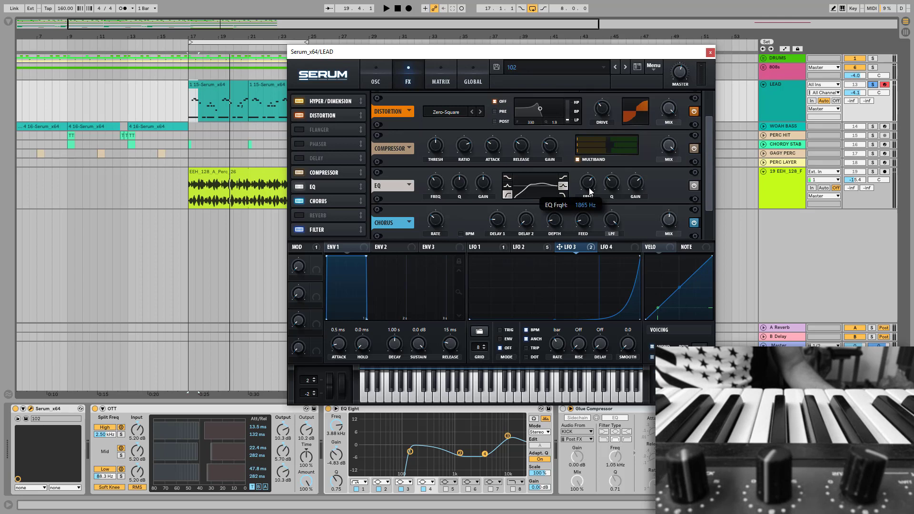
Play the lead and compare it with Serum's Bandreject filter effect active and bypassed, and show the LFO 2 modulation on that filter
scroll(701, 165, "down", 2)
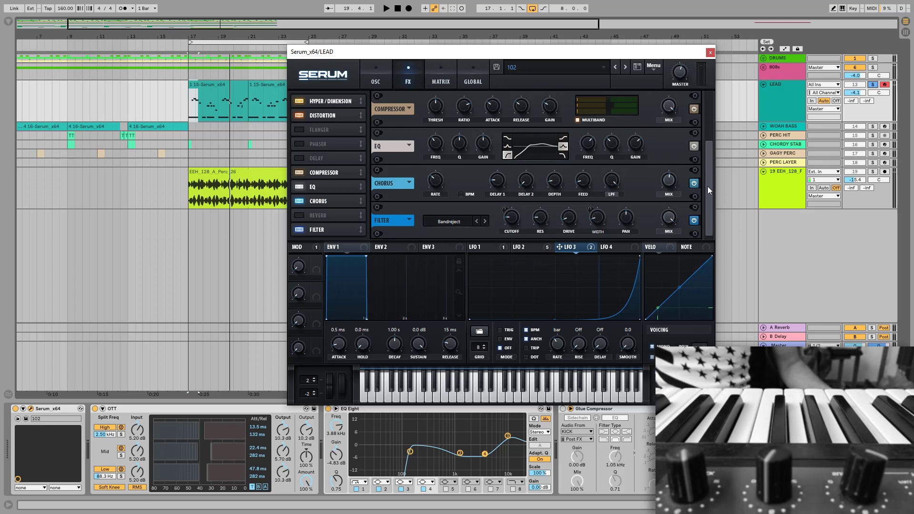
left_click(376, 74)
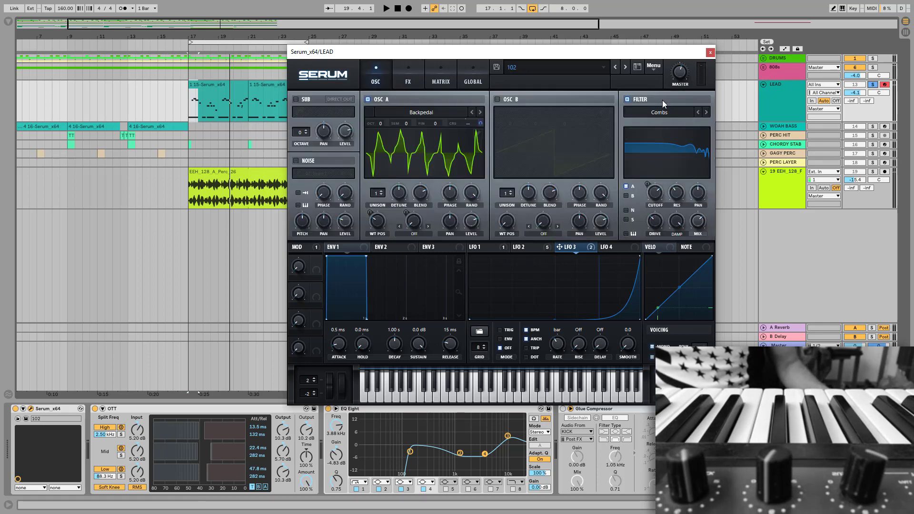
left_click(413, 71)
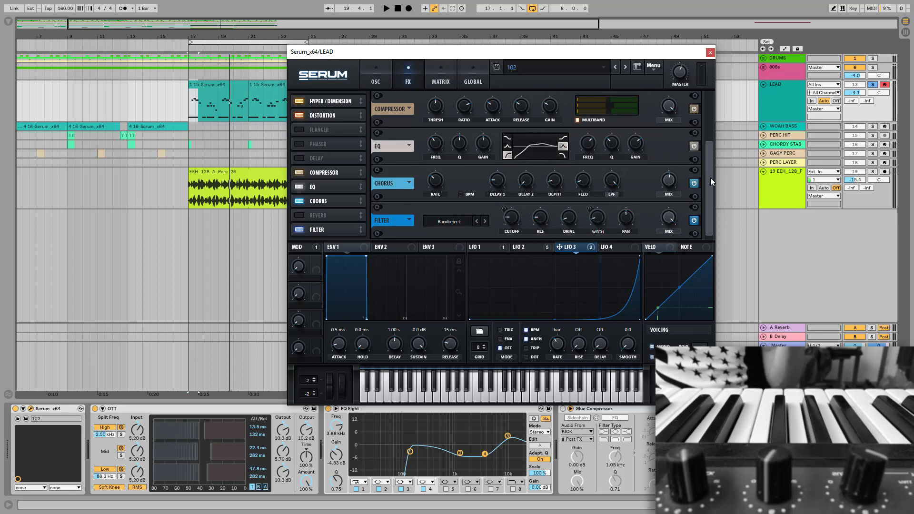
key("space")
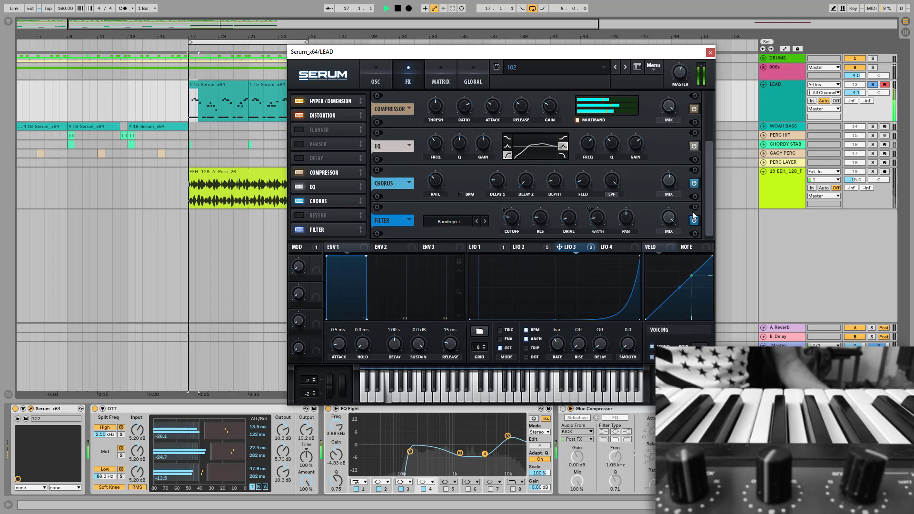
left_click(694, 220)
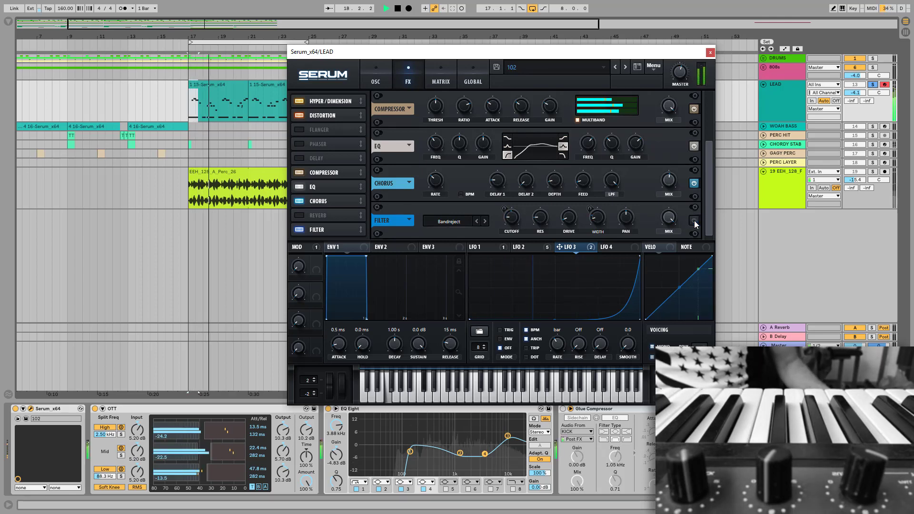
left_click(694, 220)
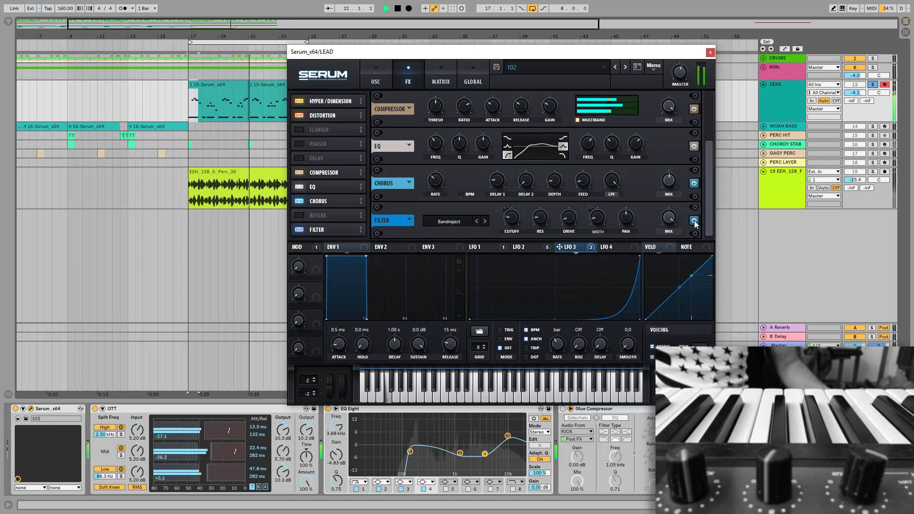
key("space")
left_click(694, 220)
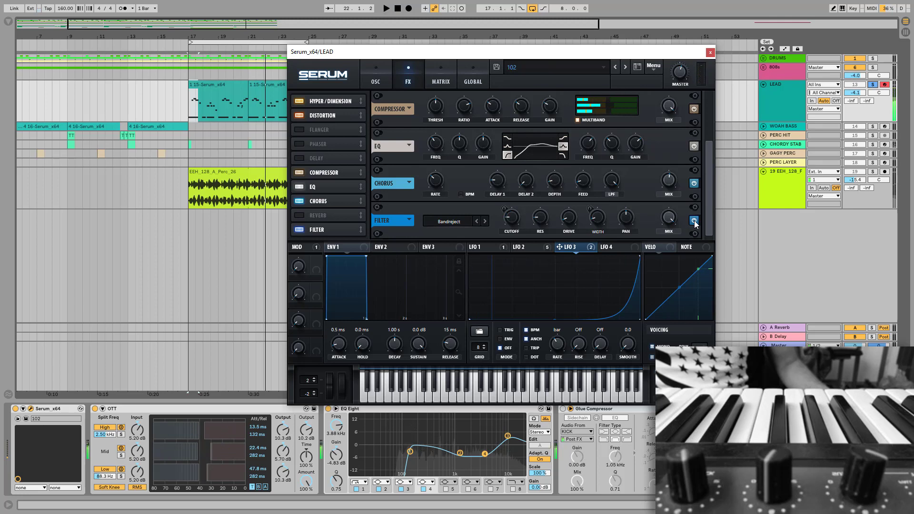
left_click(537, 248)
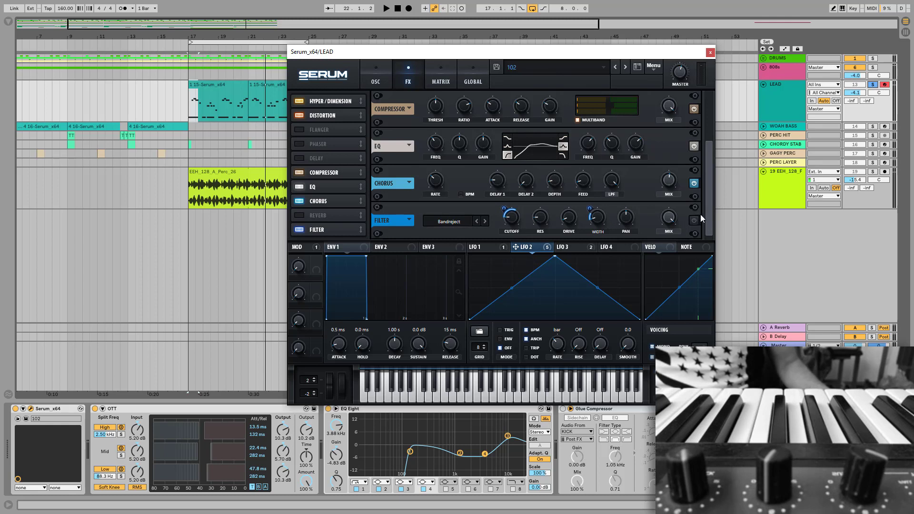
Try the Asym +/- and Bend +/- warp modes on oscillator A, and settle on Asym +
left_click_drag(709, 211, 716, 139)
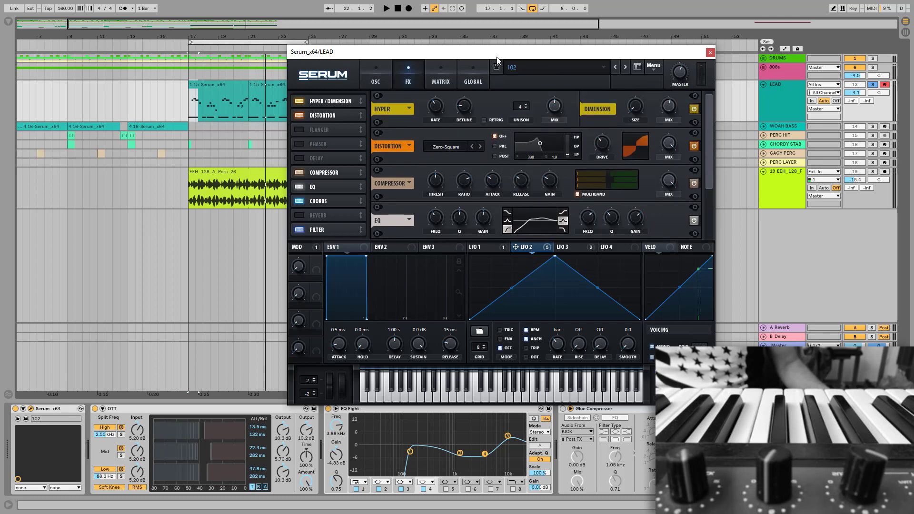
left_click(376, 76)
left_click(415, 233)
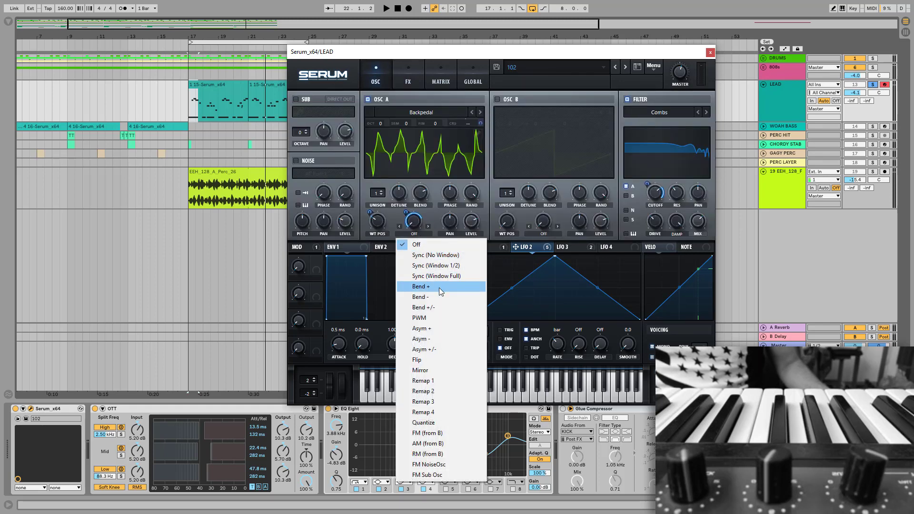
left_click(432, 350)
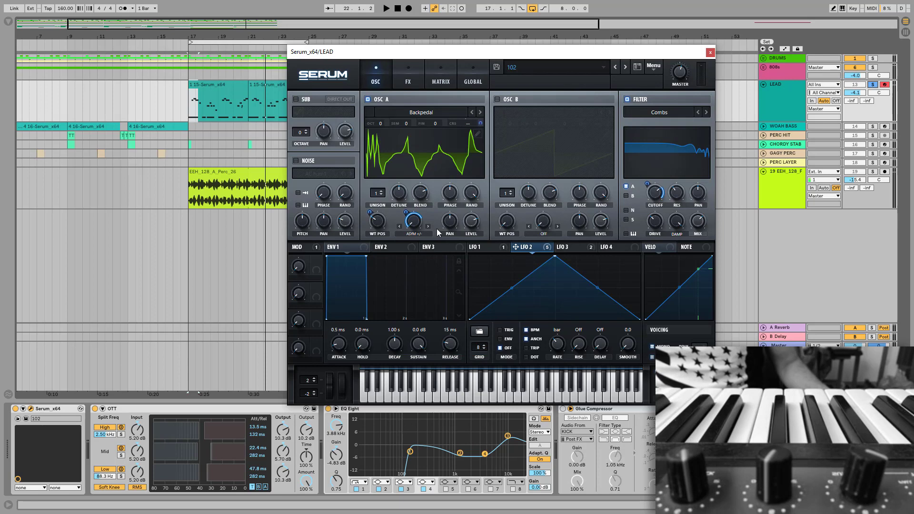
left_click(419, 233)
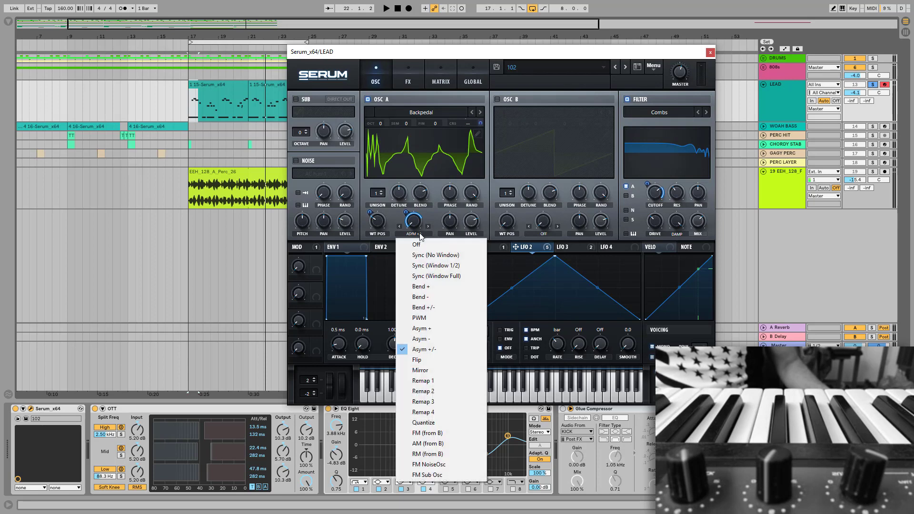
left_click(451, 308)
left_click(427, 234)
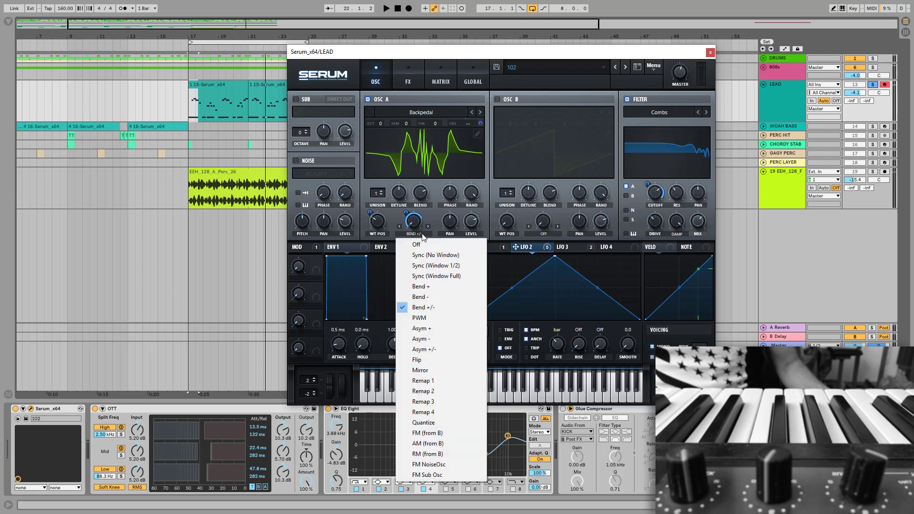
left_click(422, 329)
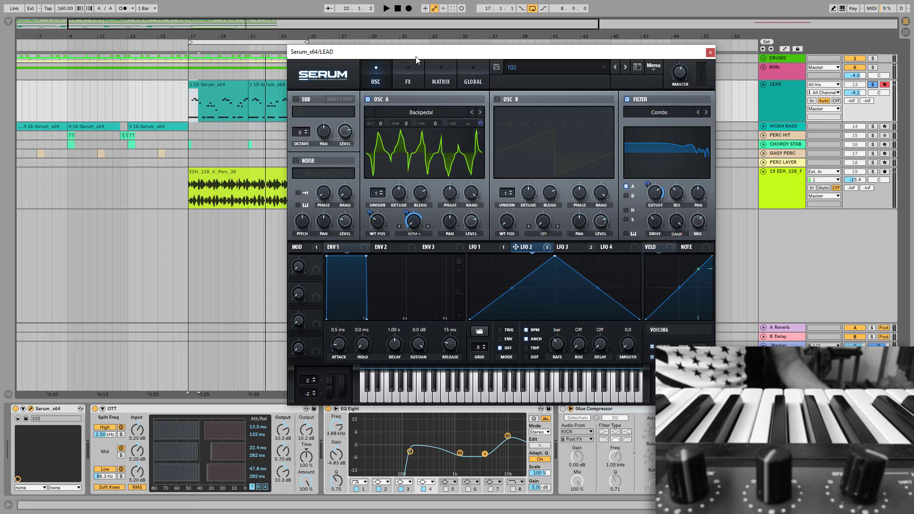
Show LFO 1, re-enable Serum's Reverb and Filter effects, and show LFO 3 modulating the Reverb's size and mix
left_click(496, 247)
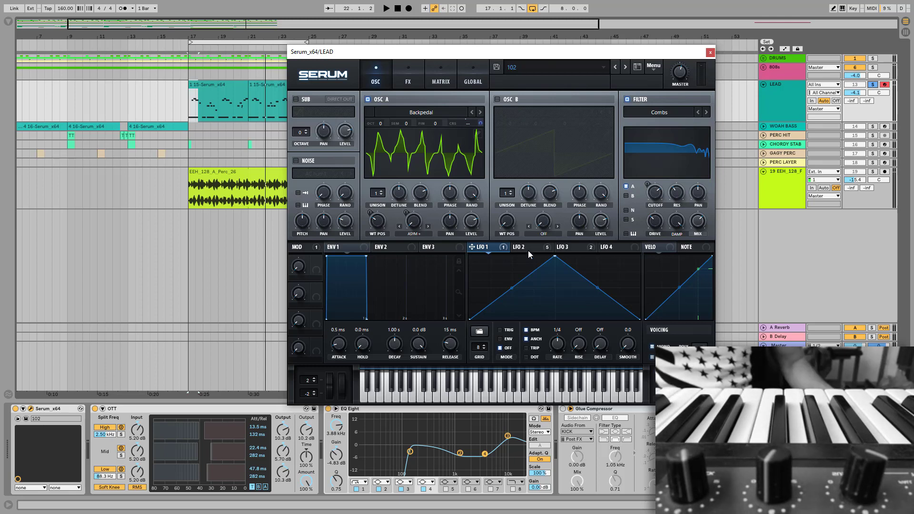
left_click(400, 62)
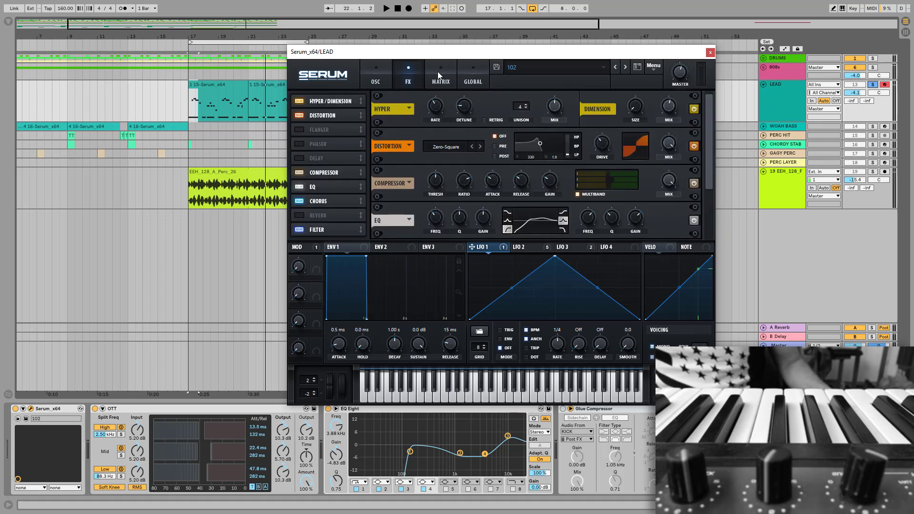
left_click(574, 247)
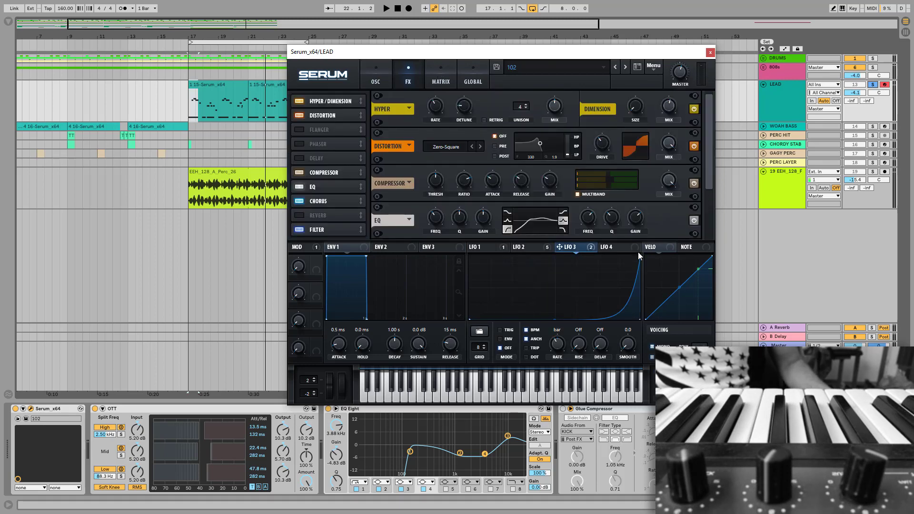
scroll(704, 138, "down", 3)
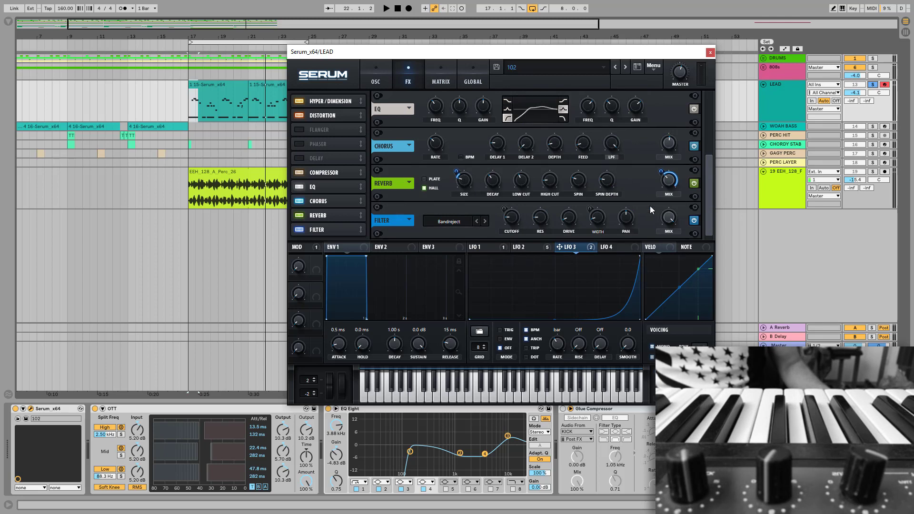
mouse_move(473, 181)
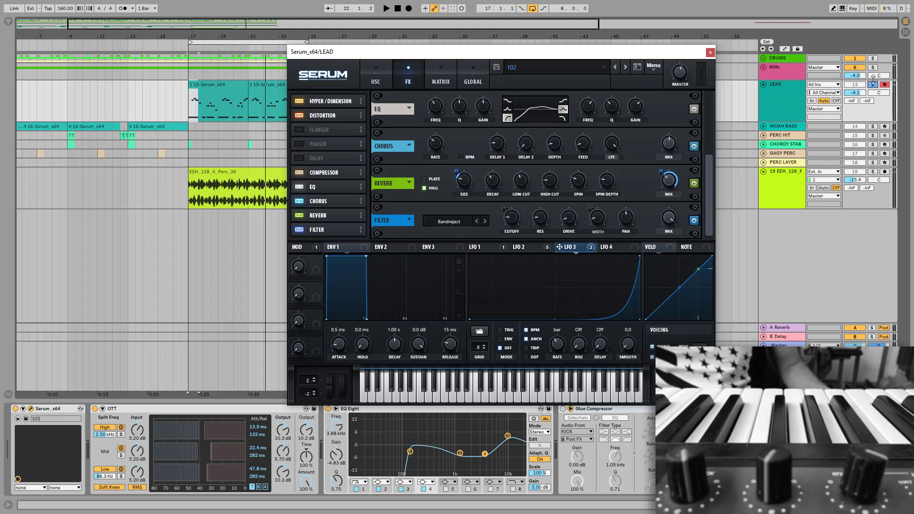
Play the lead and bend LFO 3's curve up into a more gradual rise, listening to the effect on the reverb
key("space")
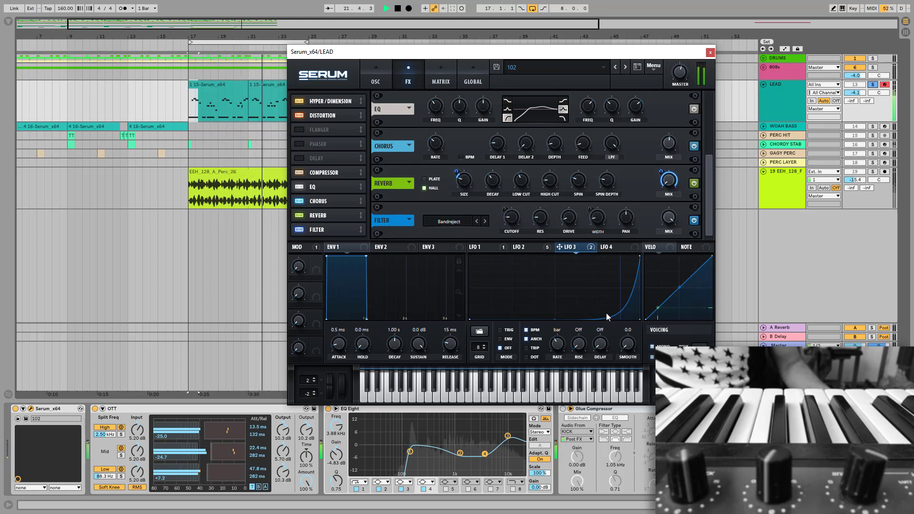
left_click_drag(557, 319, 556, 306)
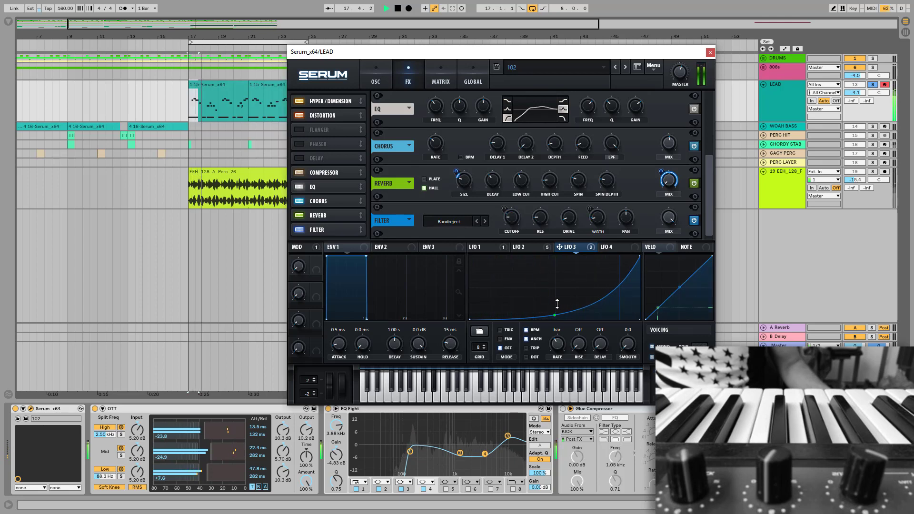
key("space")
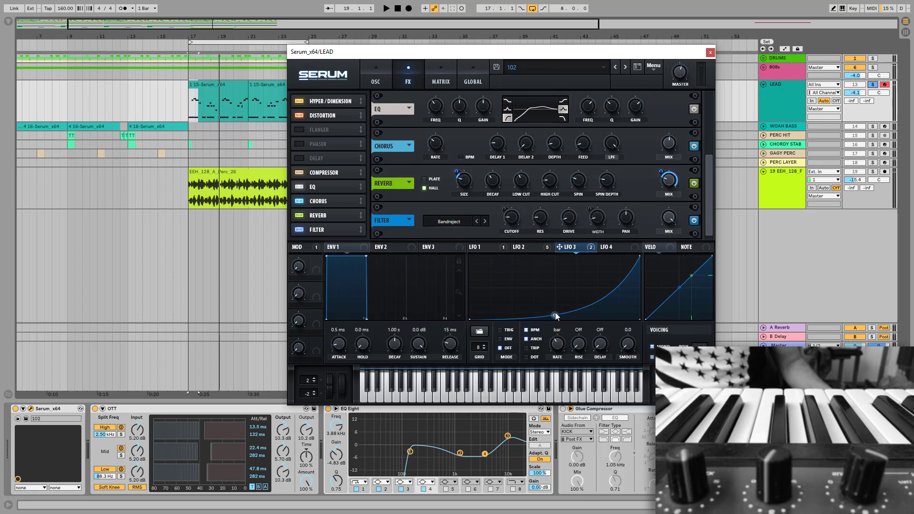
Bend LFO 3's curve back down into a steep, late rise and play the lead to check the reverb swell
left_click_drag(555, 316, 559, 322)
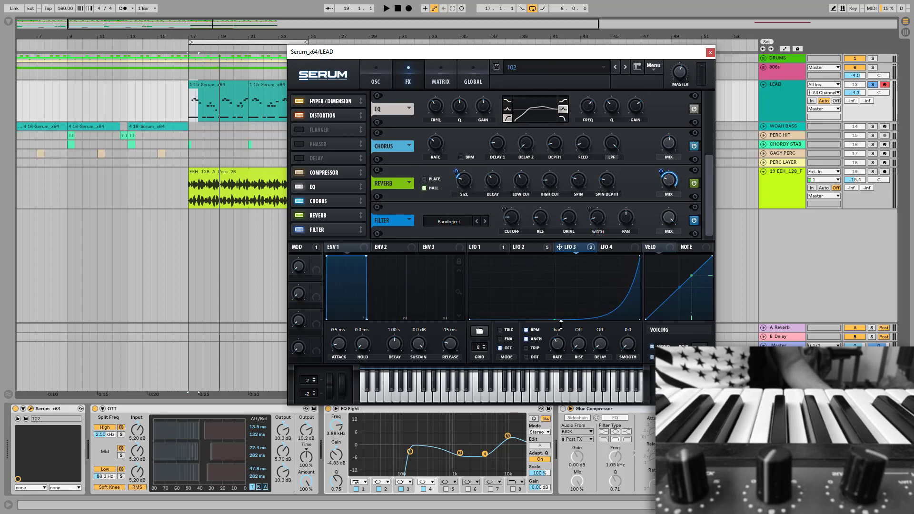
key("space")
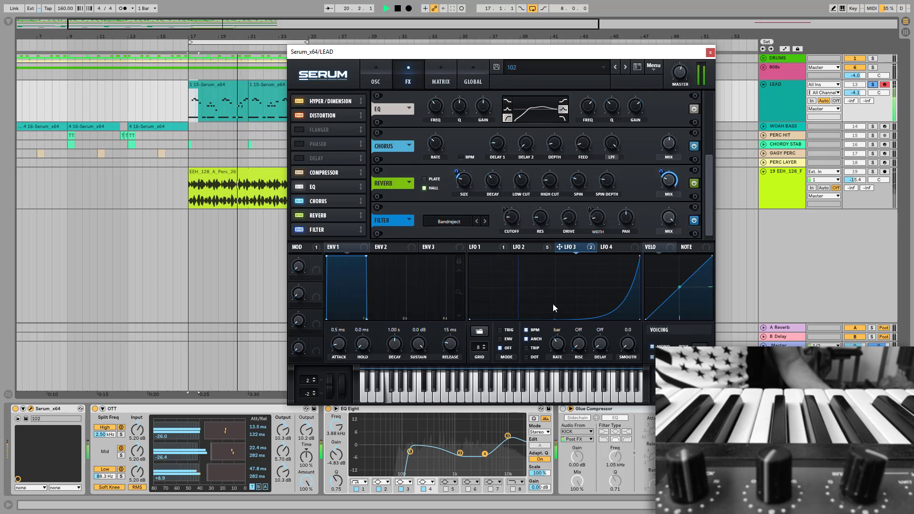
key("space")
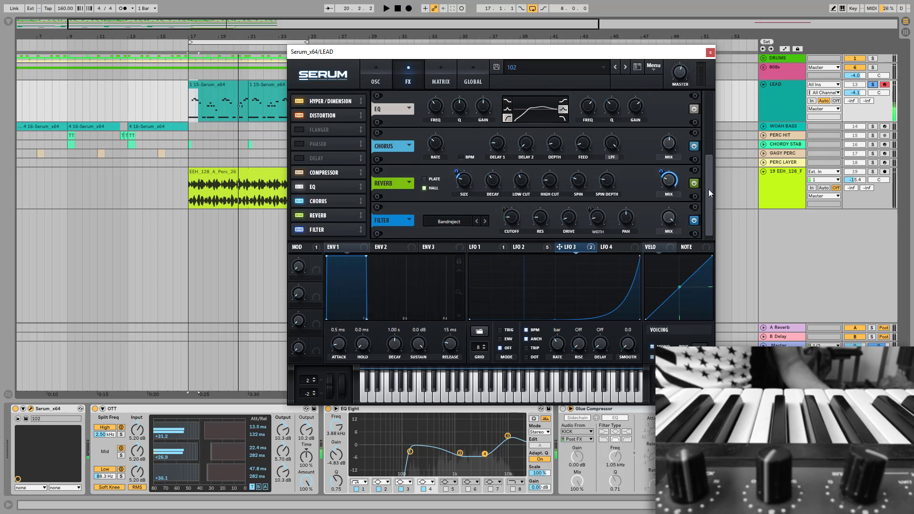
Load the 1+3 Saw Sweep wavetable from Camille - 25-Fm-Spectral-Wavetables into oscillator A
left_click(369, 80)
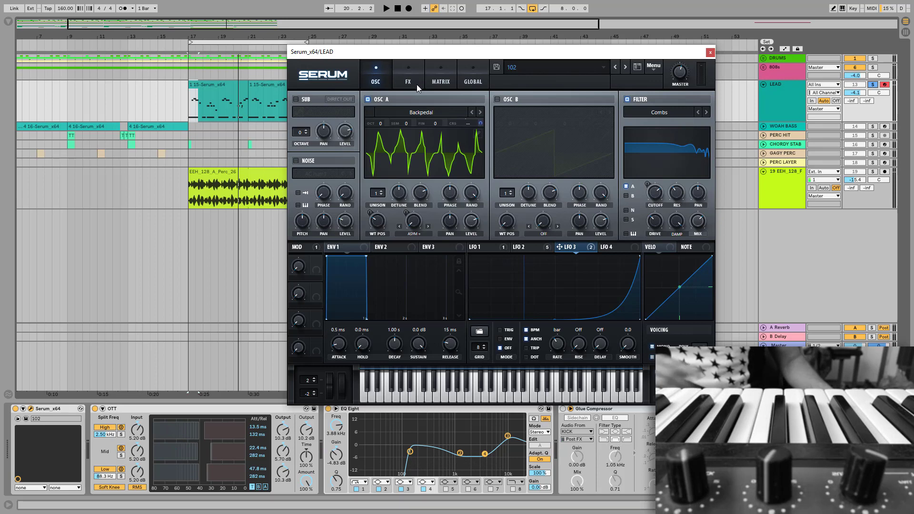
left_click(424, 112)
mouse_move(443, 133)
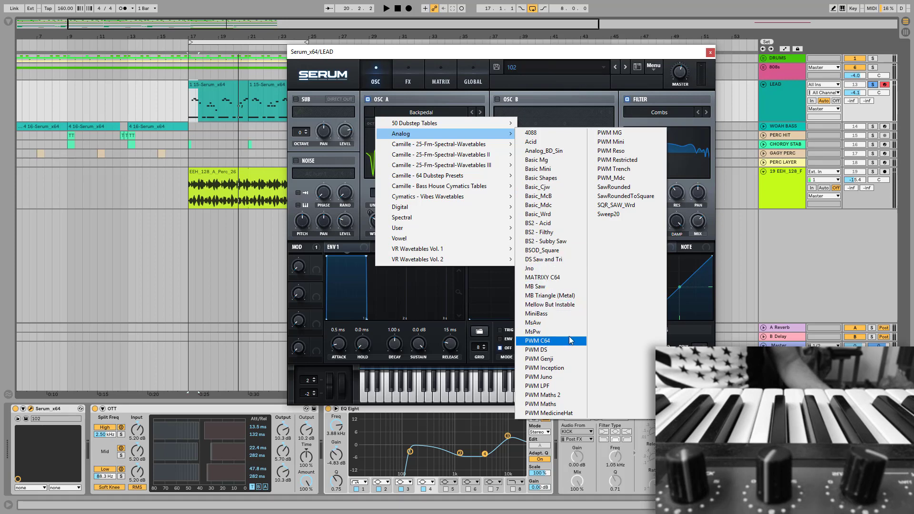
mouse_move(465, 143)
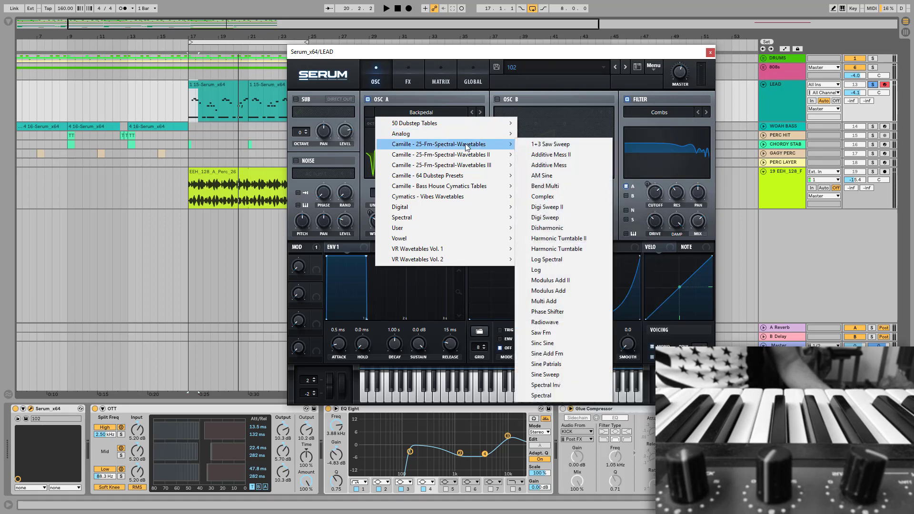
left_click(530, 146)
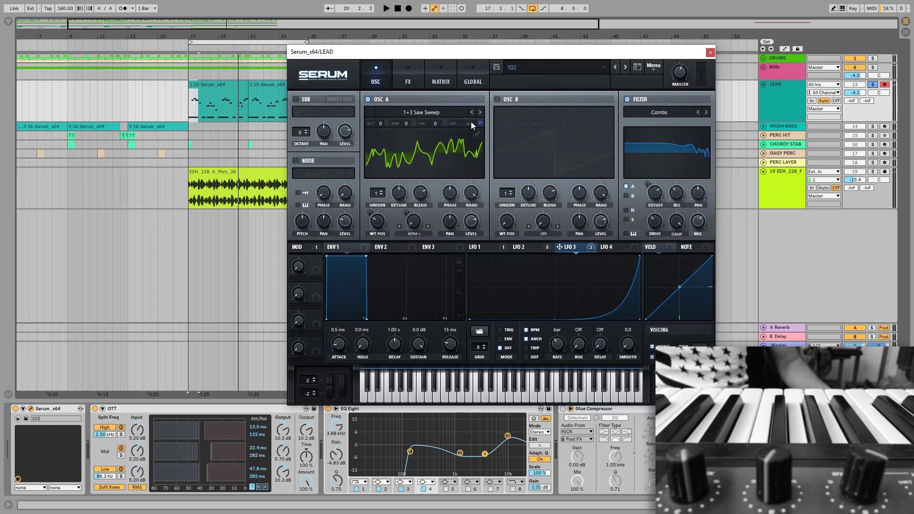
Play the lead while stepping oscillator A through the pack's wavetables one by one up to Harmonic Turntable II
key("space")
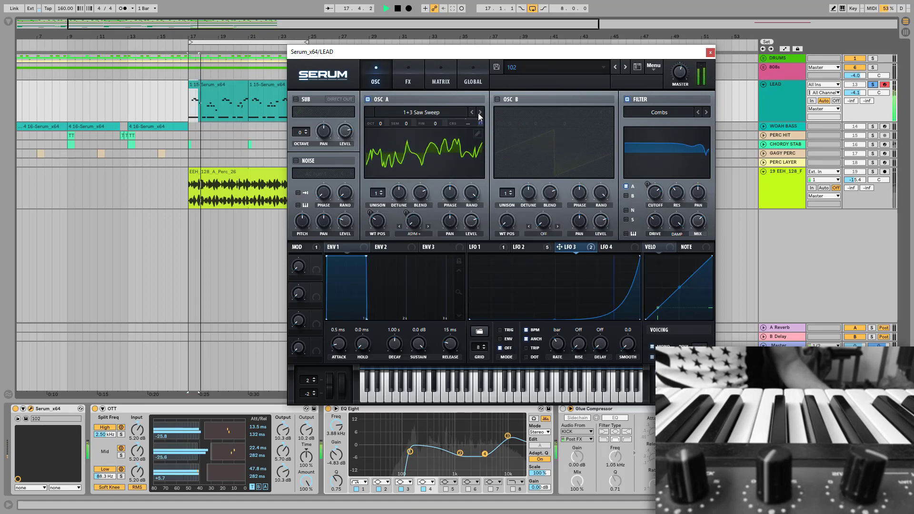
left_click(480, 114)
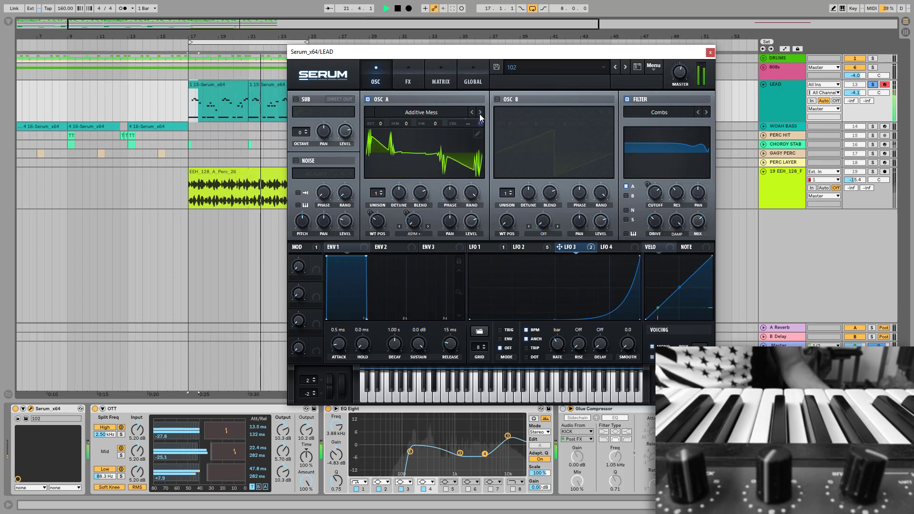
left_click(480, 113)
left_click(480, 113)
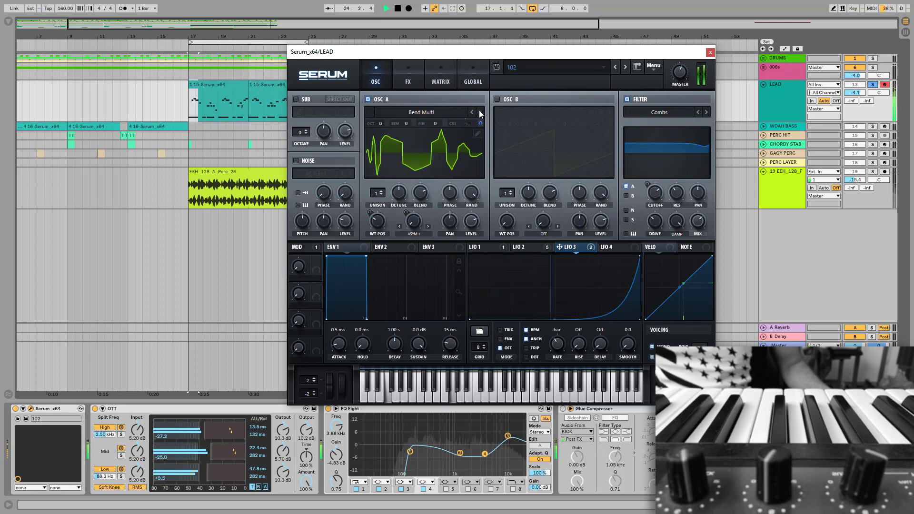
left_click(480, 110)
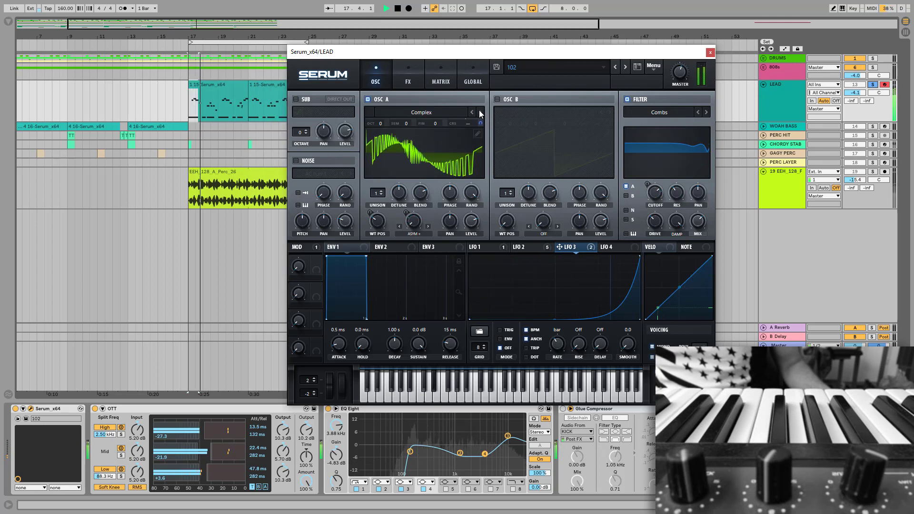
left_click(479, 110)
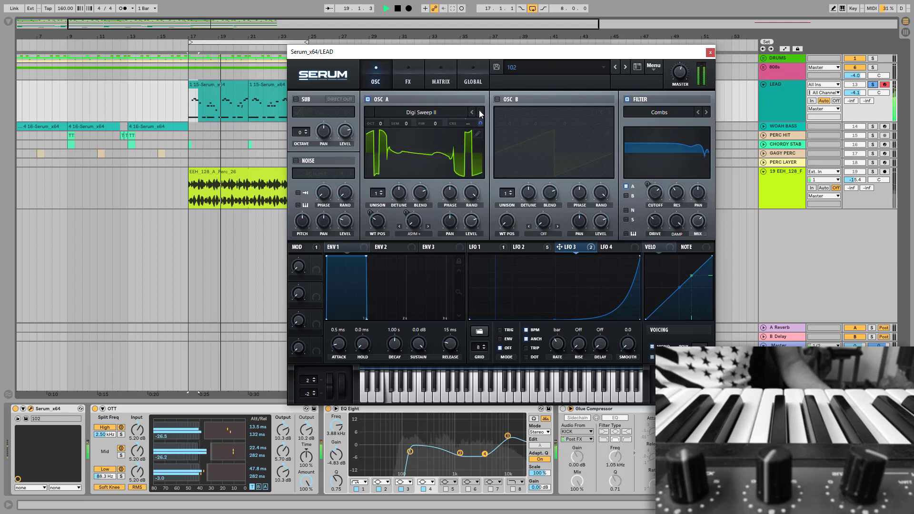
left_click(480, 110)
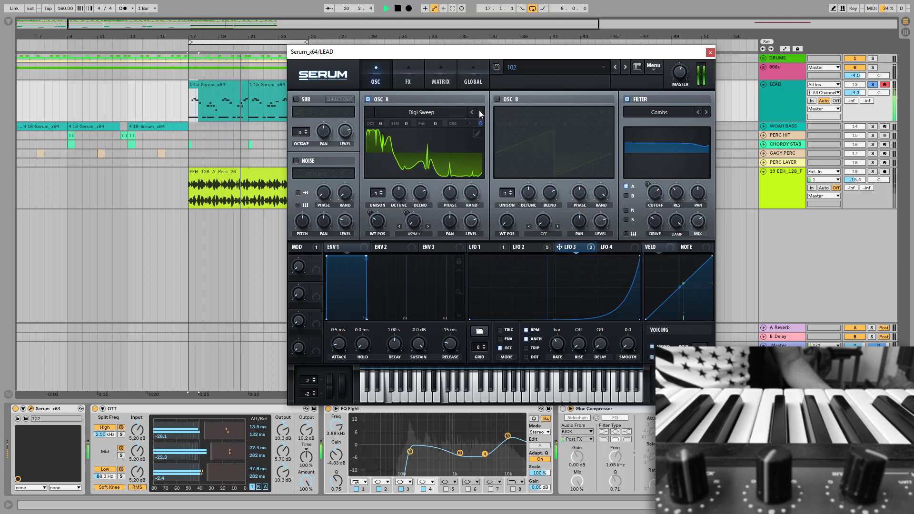
left_click(479, 110)
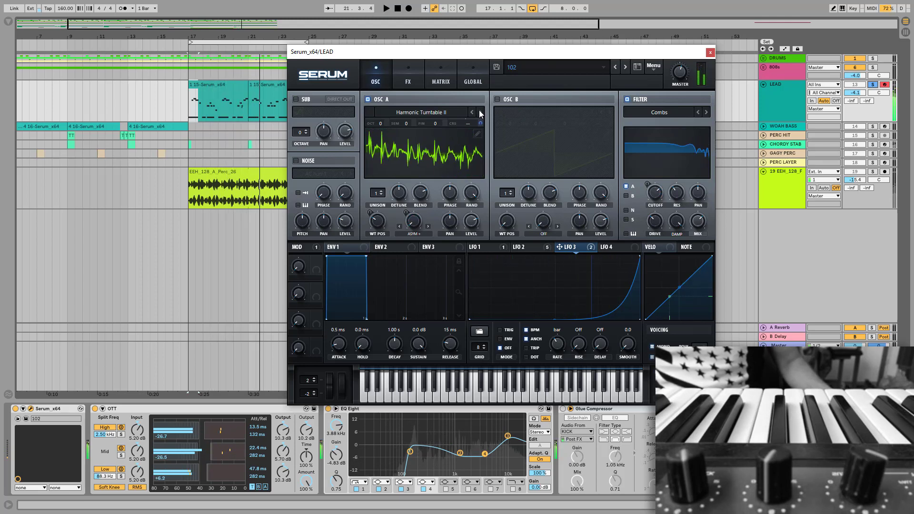